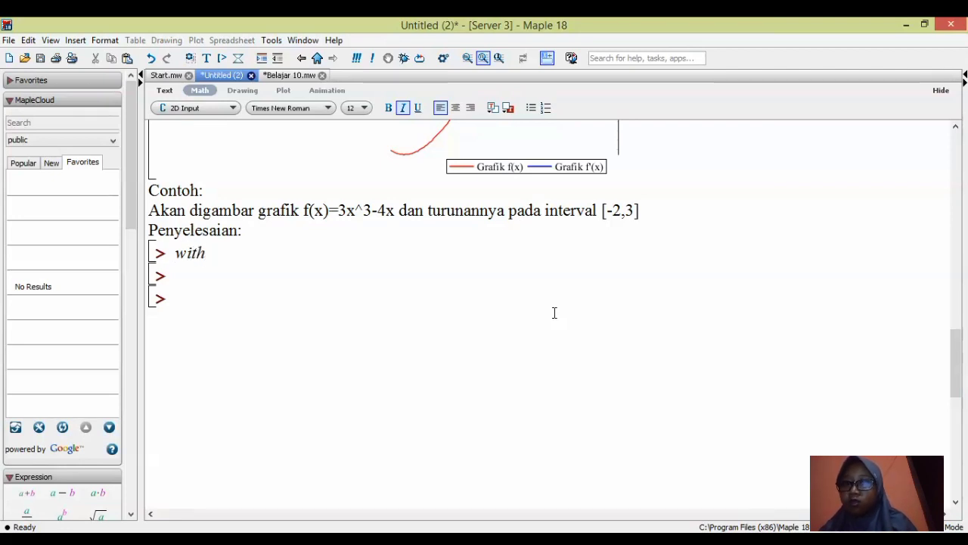
Complete and execute the command with(Student[Calculus1]); on the first input line under Penyelesaian to load the package
type("(")
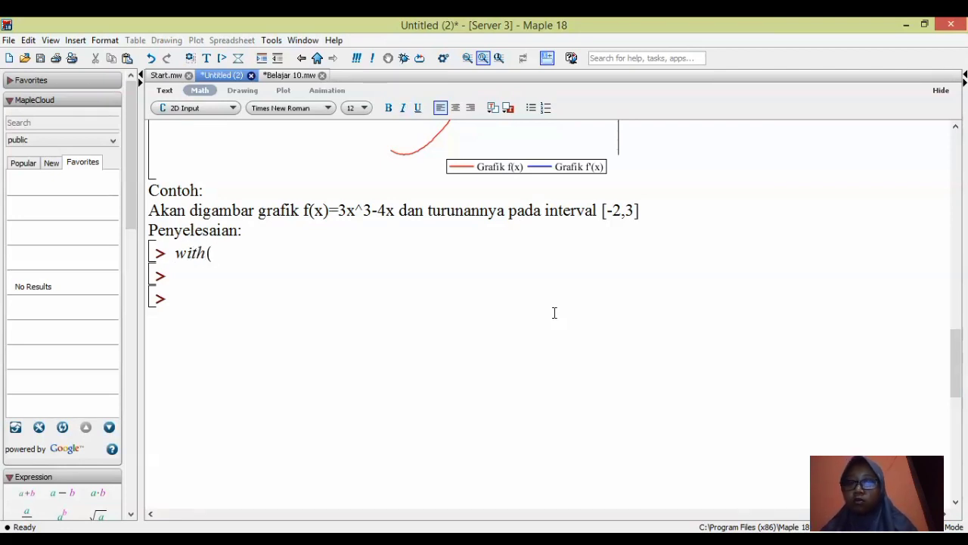
type("St")
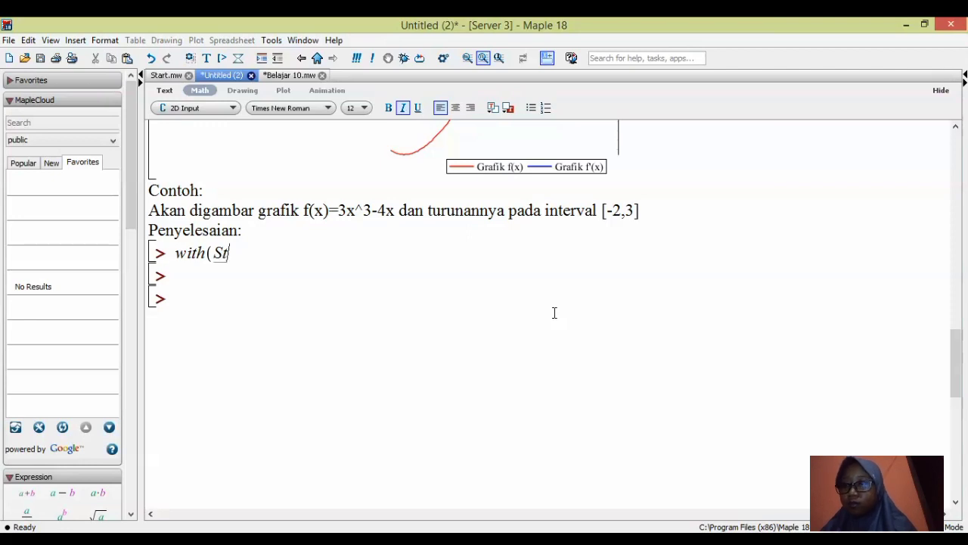
type("udent")
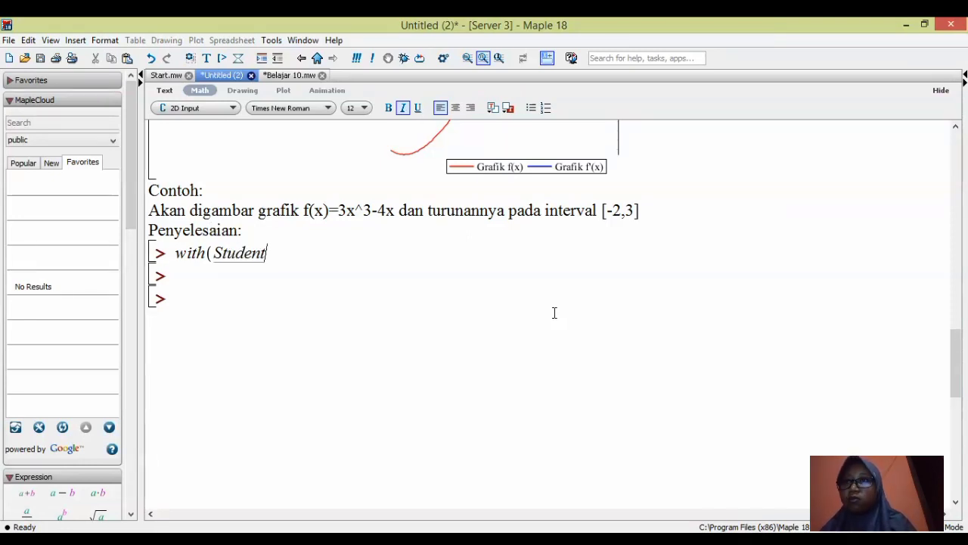
type("{")
key("BackSpace")
type("[")
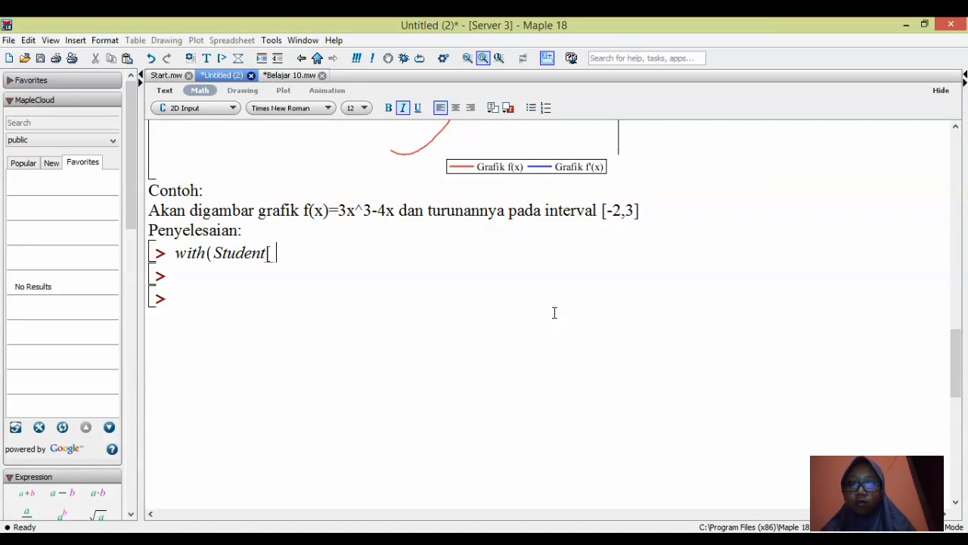
type("C")
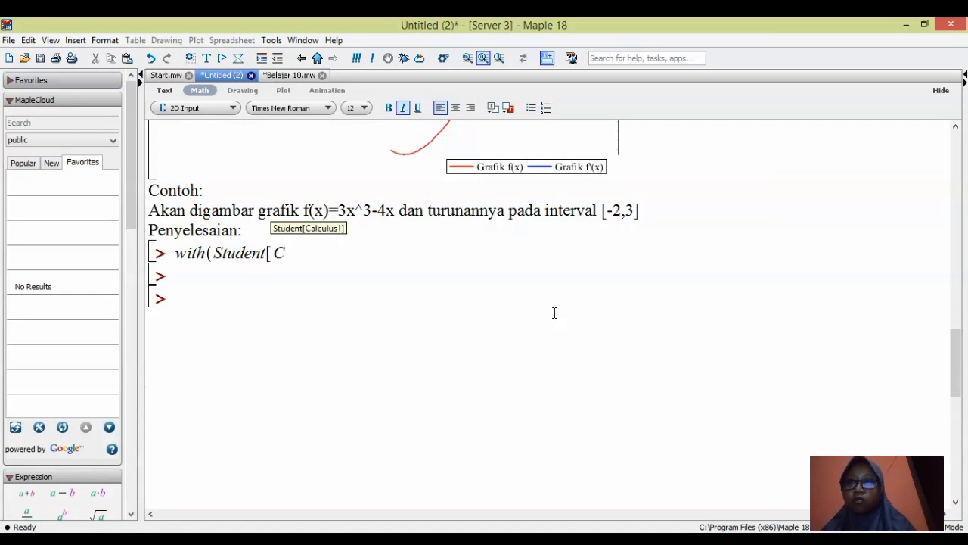
key("Return")
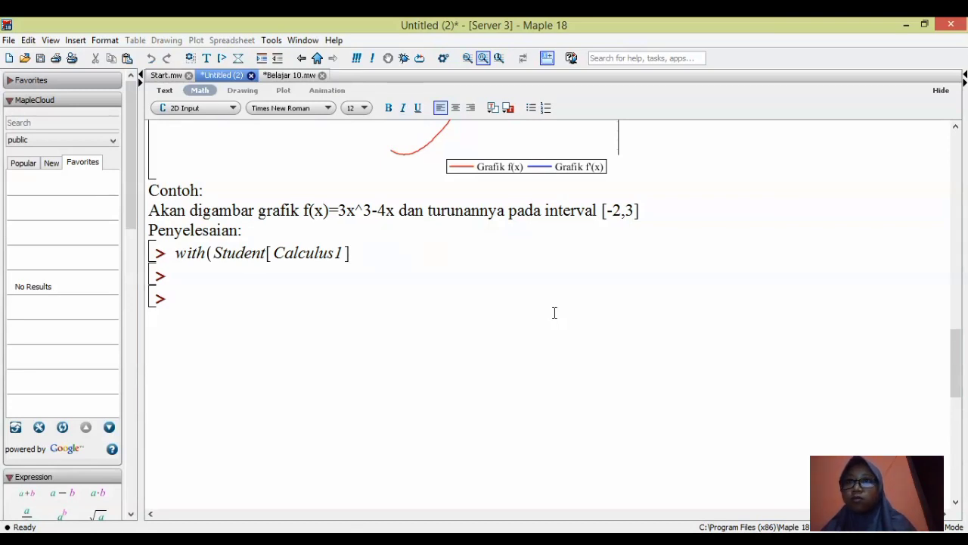
key("Down")
key("Up")
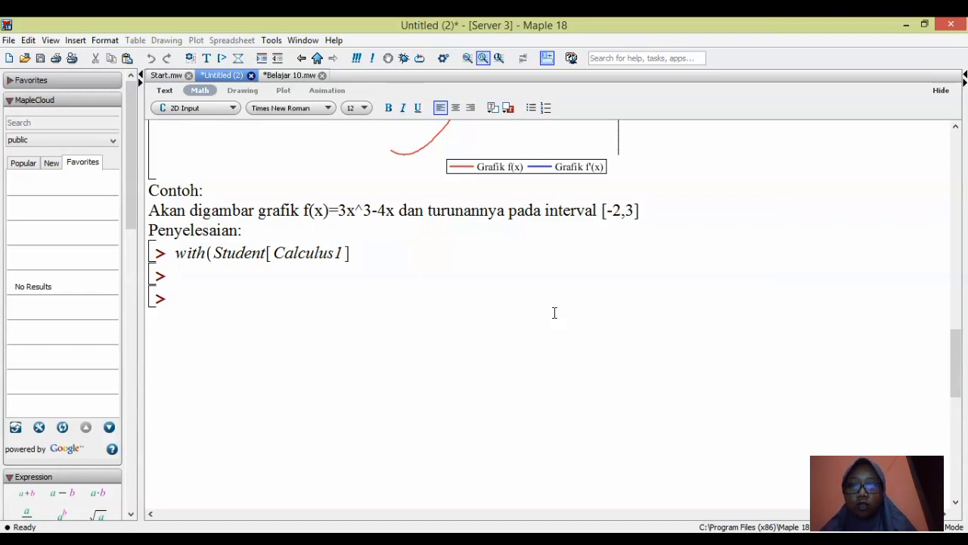
type(")")
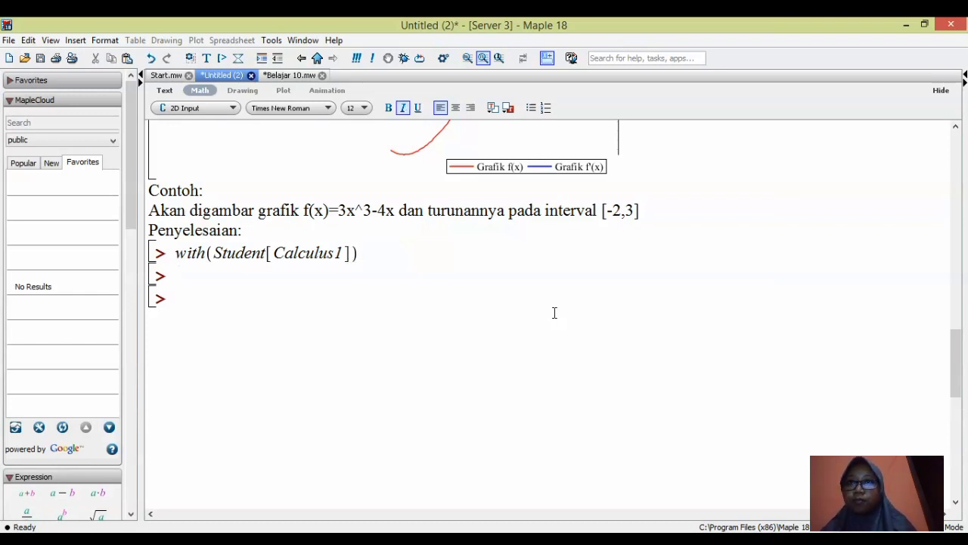
type(";")
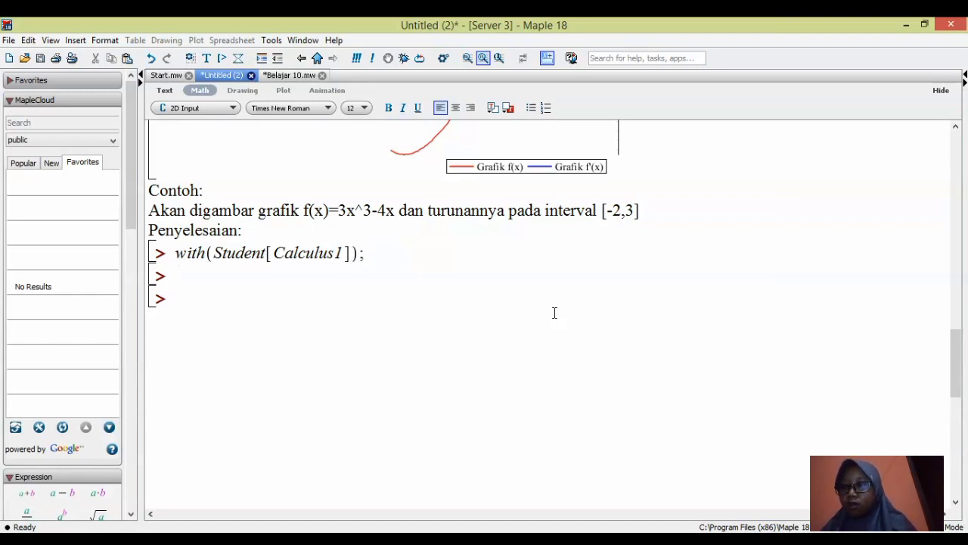
key("Return")
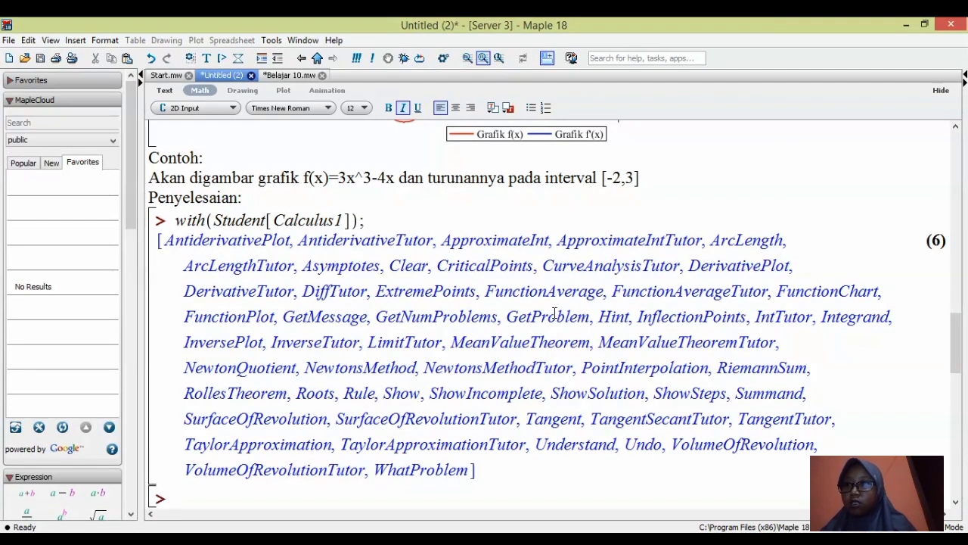
Define the function f := (x) -> 3*x^3 - 4*x; on the next input line and execute it
type("f")
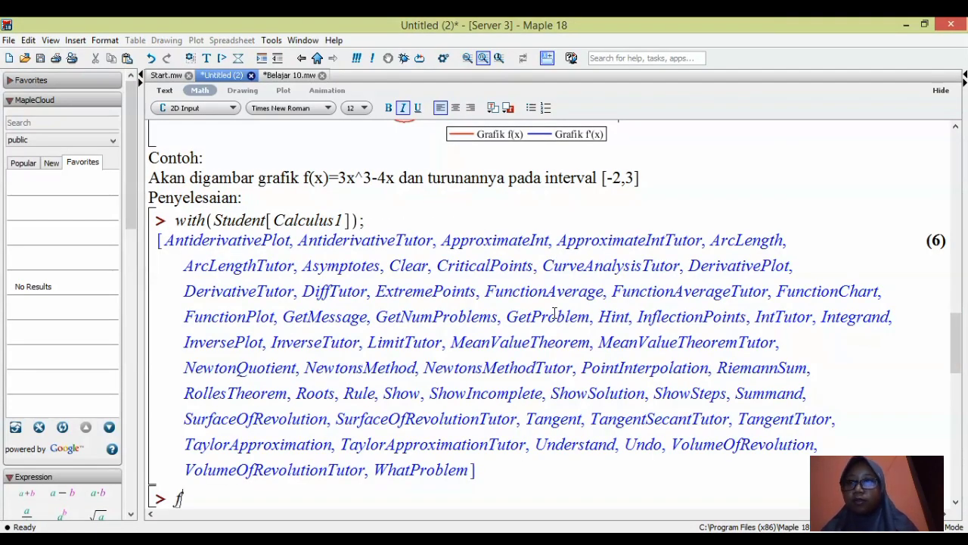
type(":=")
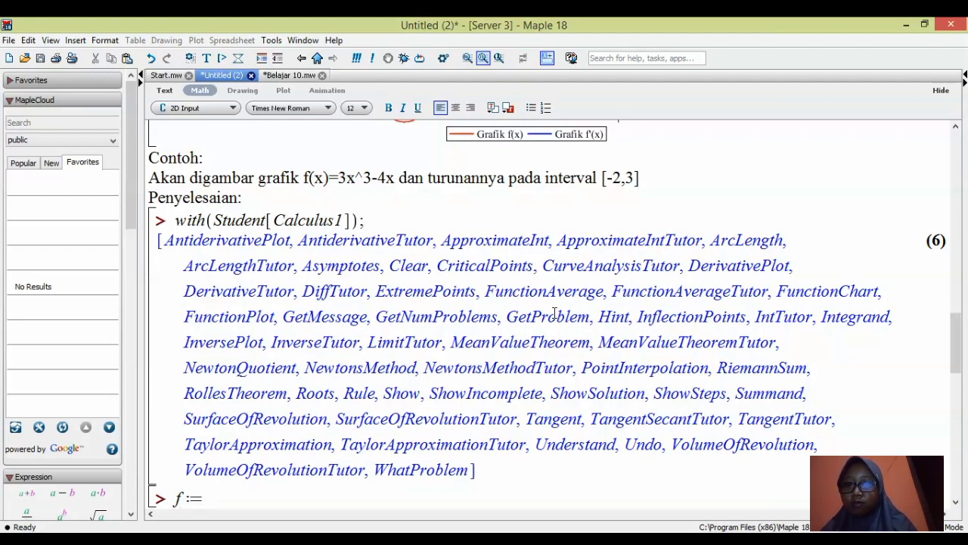
type("(x")
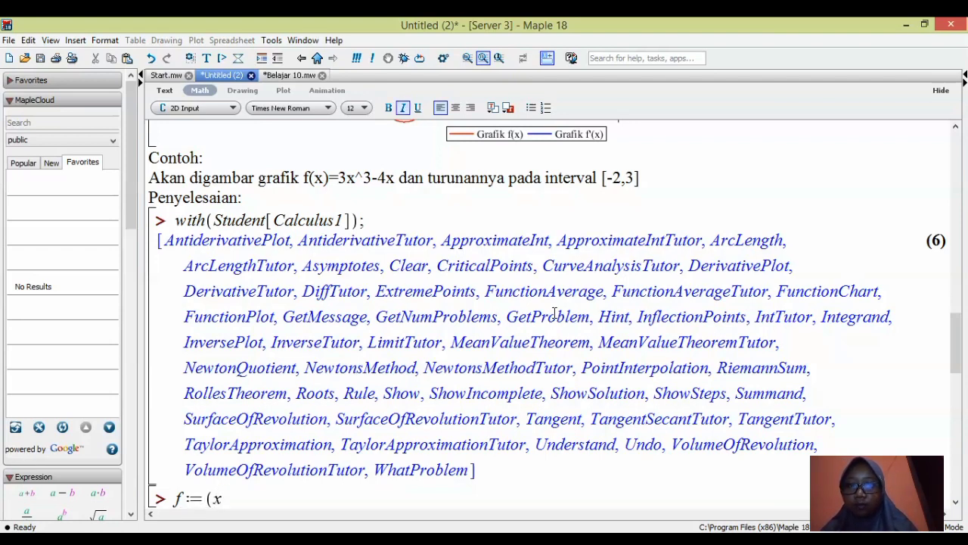
type(")->")
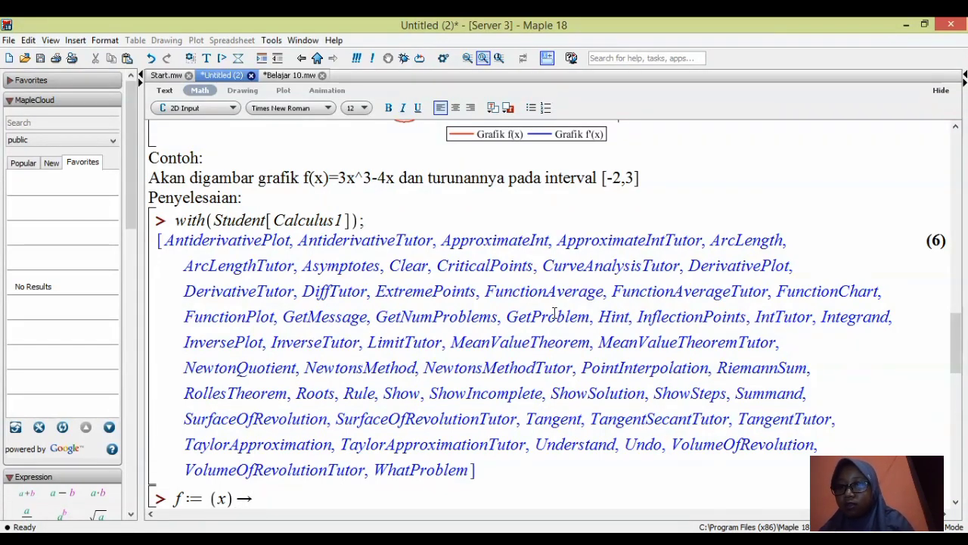
type("3*")
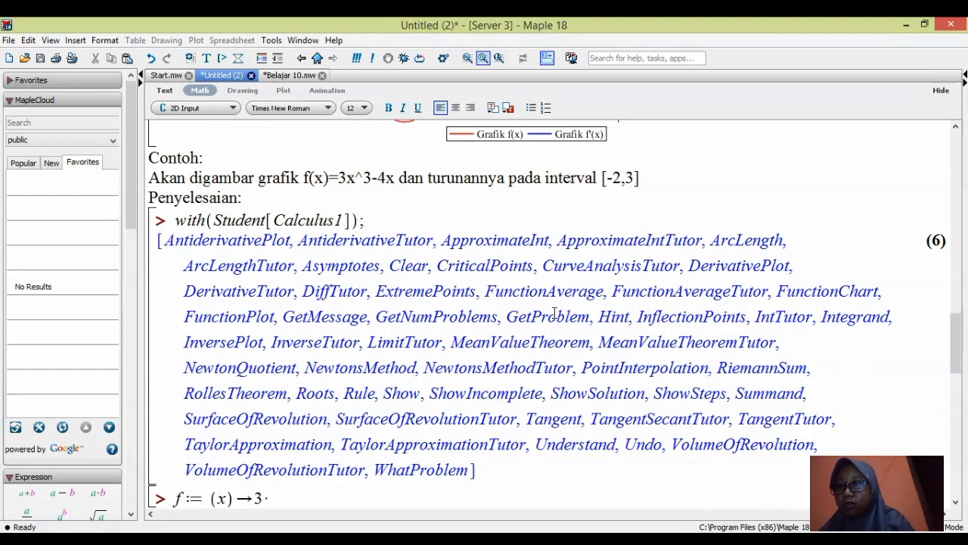
type("x^")
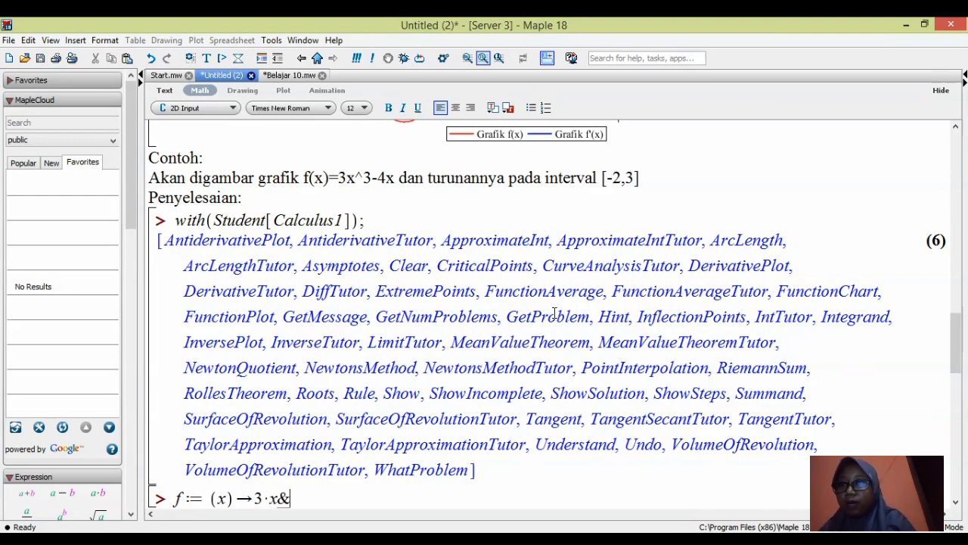
key("BackSpace")
type("^")
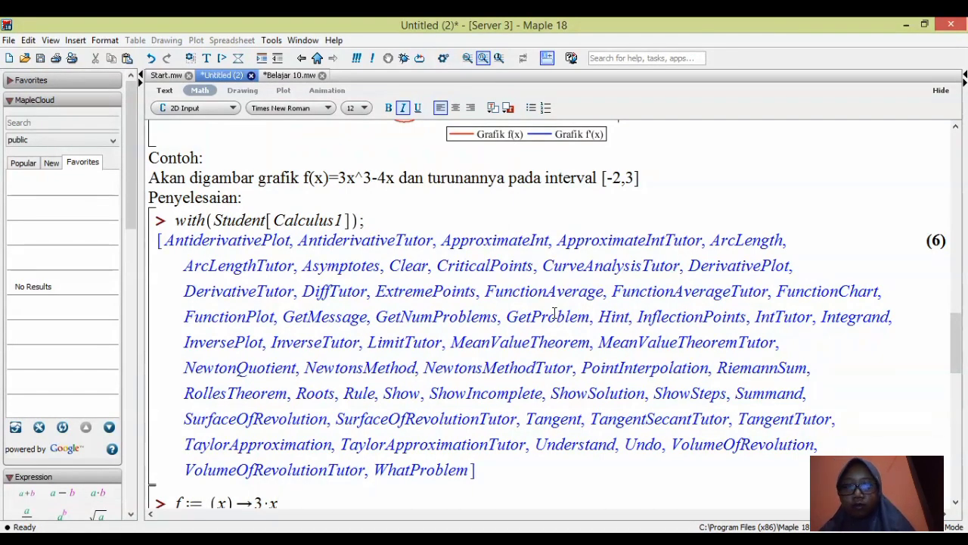
type("3")
key("Right")
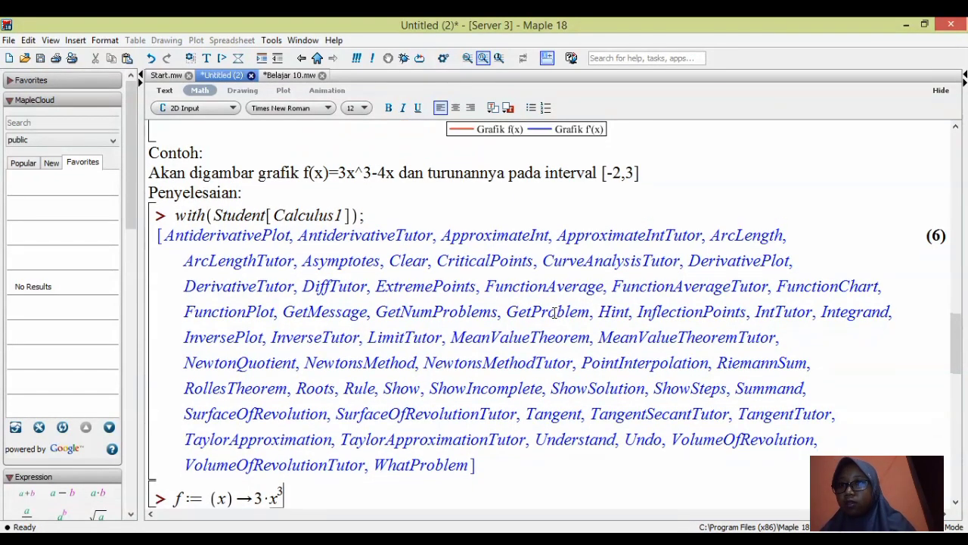
type("-")
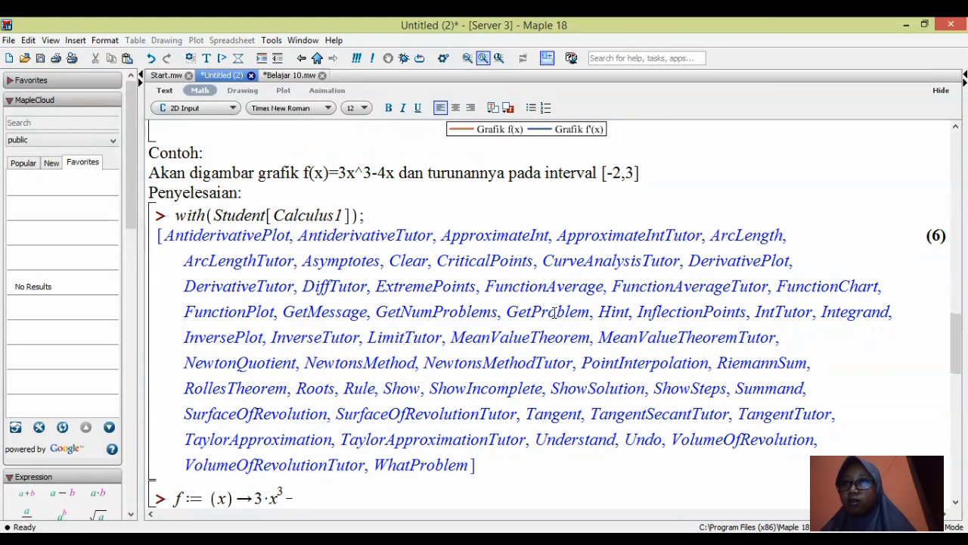
key("Return")
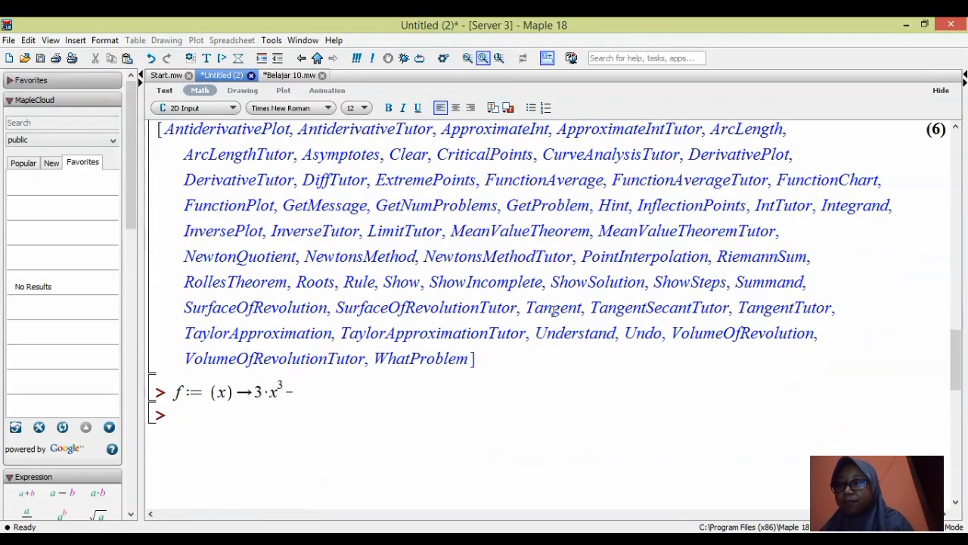
type("4")
type("*x")
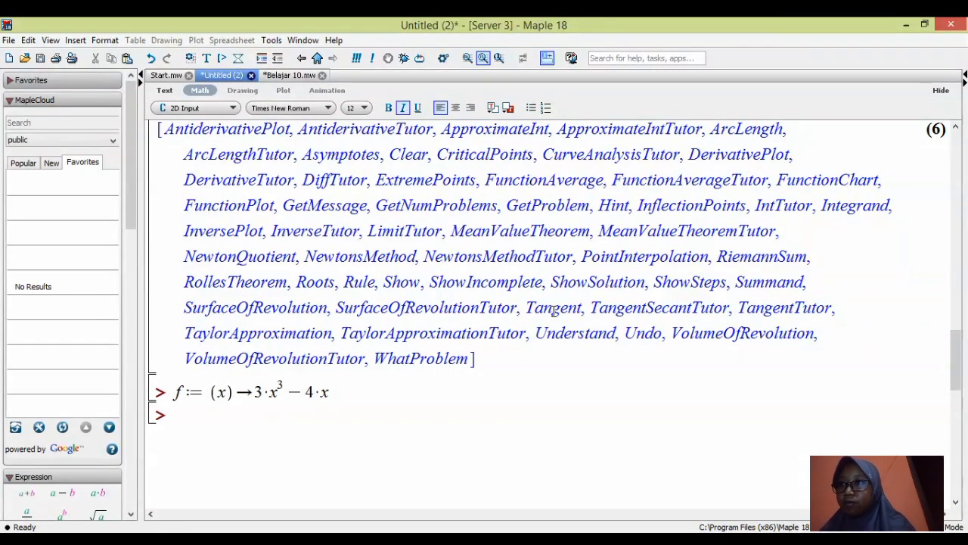
type(";")
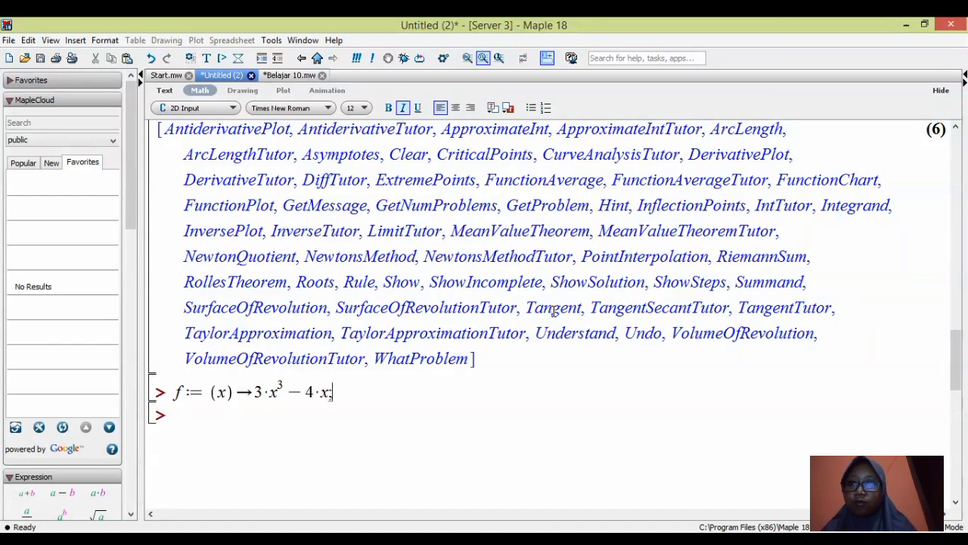
key("Return")
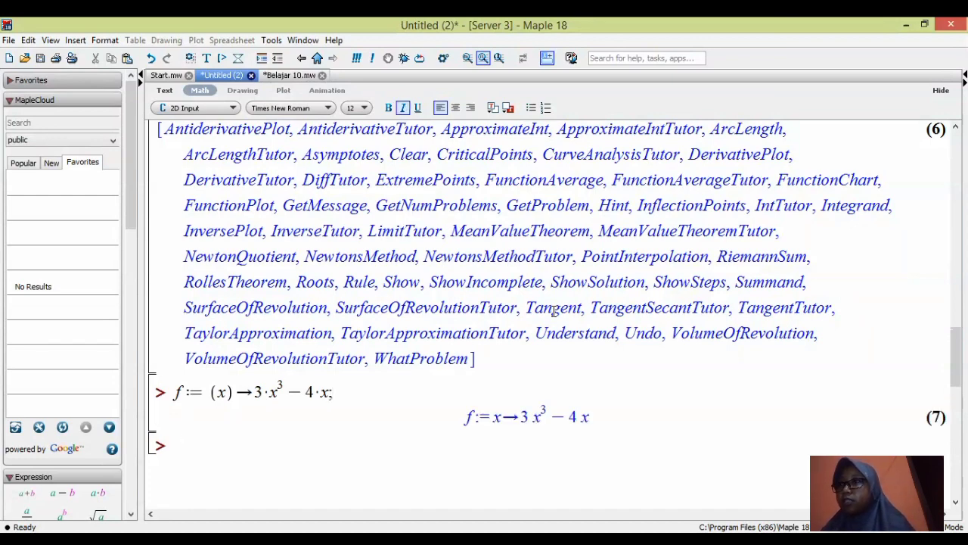
Enter and execute DerivativePlot(f(x), x=-2..3); on the input line below the definition of f to plot the function with its derivative
type("D")
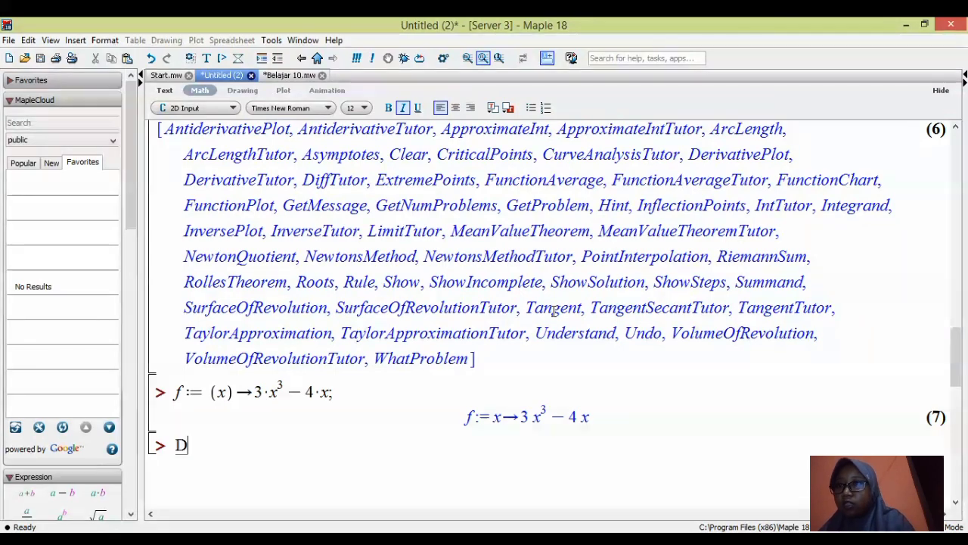
type("eri")
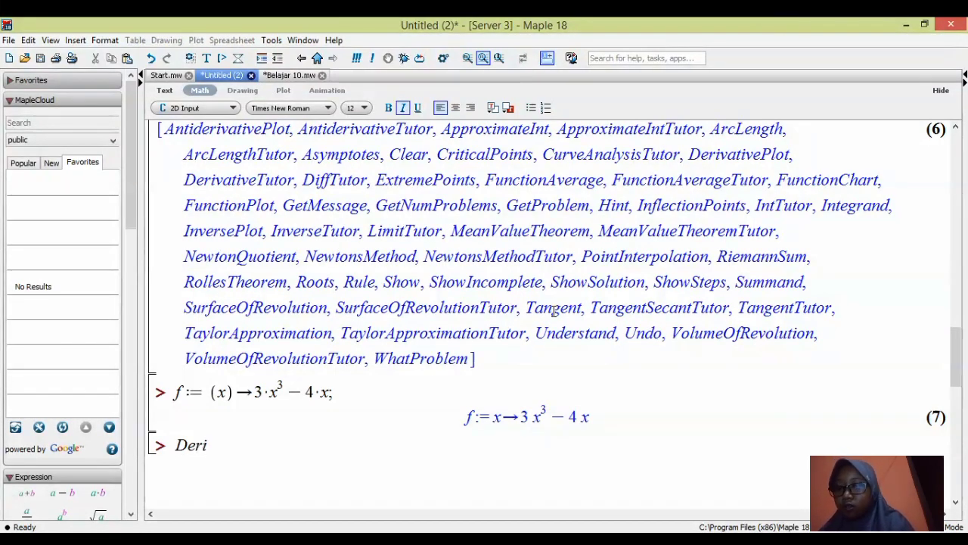
type("vati")
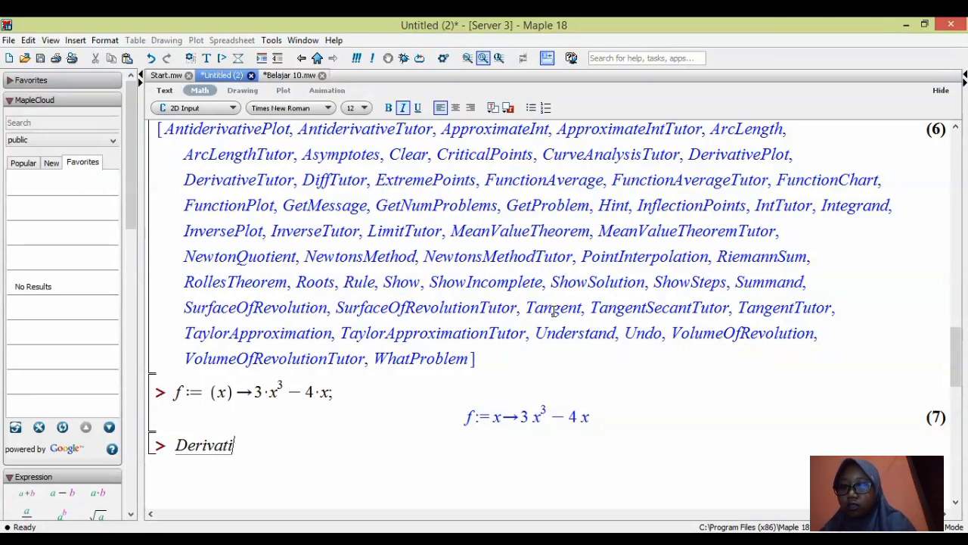
type("ve")
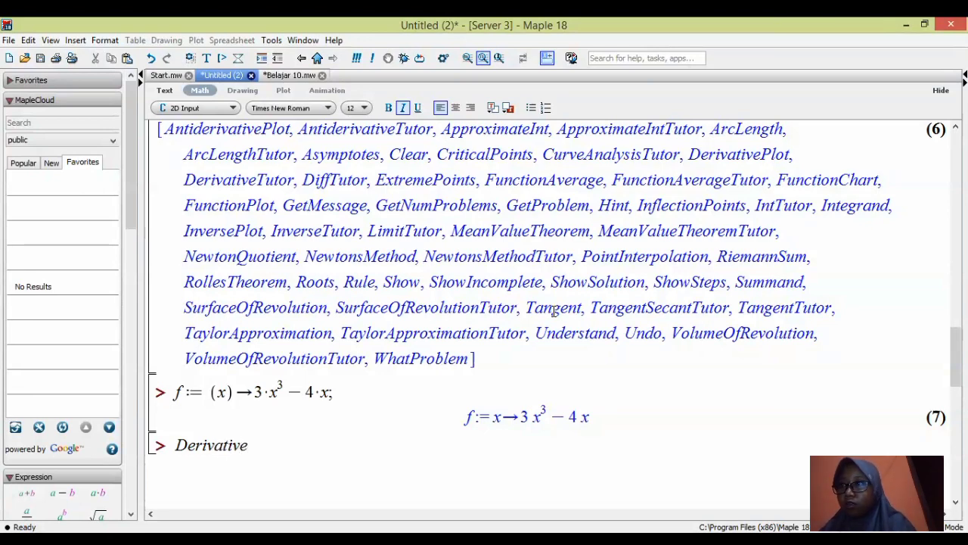
type("Plot")
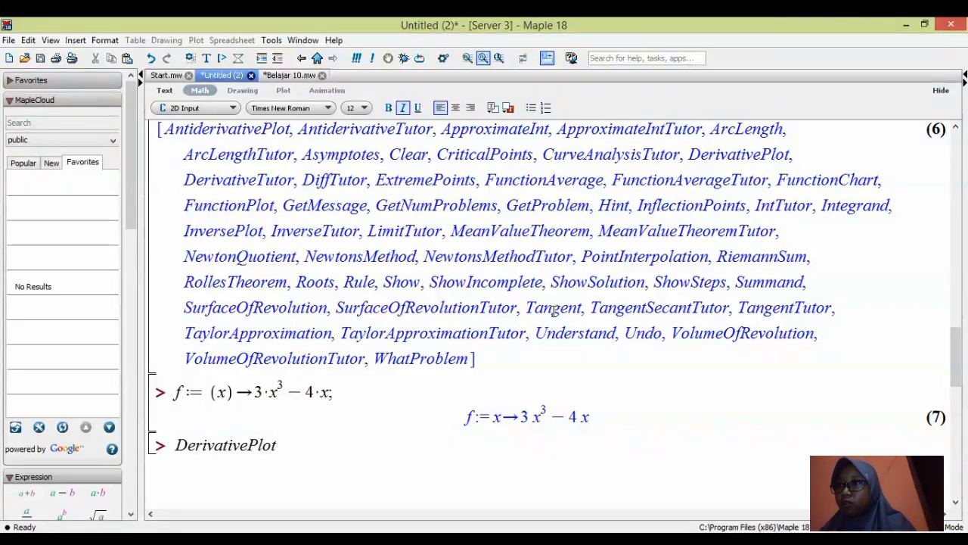
type("(f")
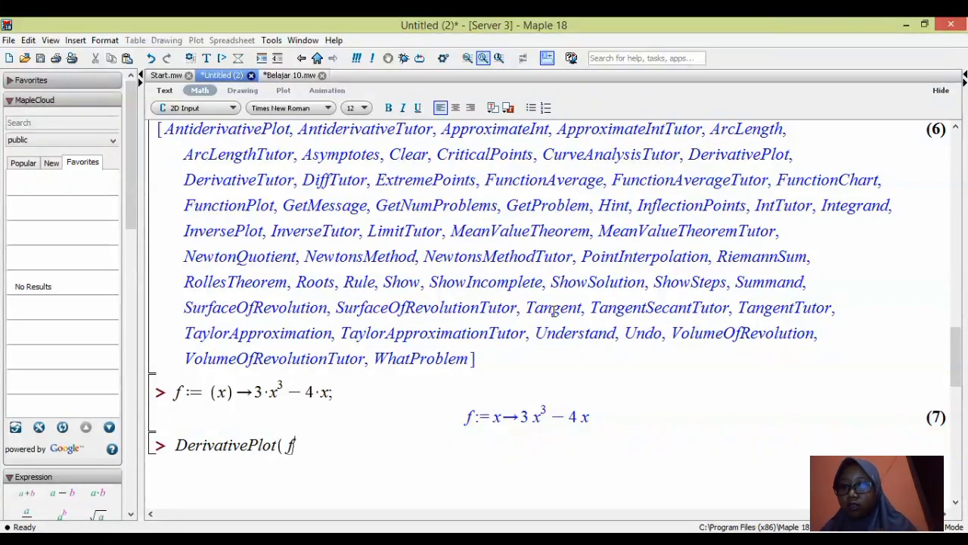
type("(x")
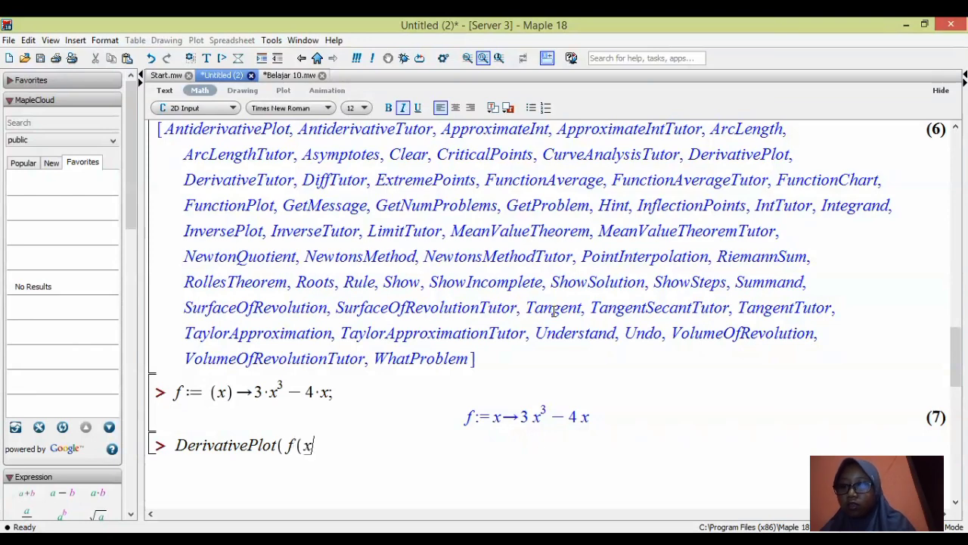
type(")")
key("BackSpace")
type(")")
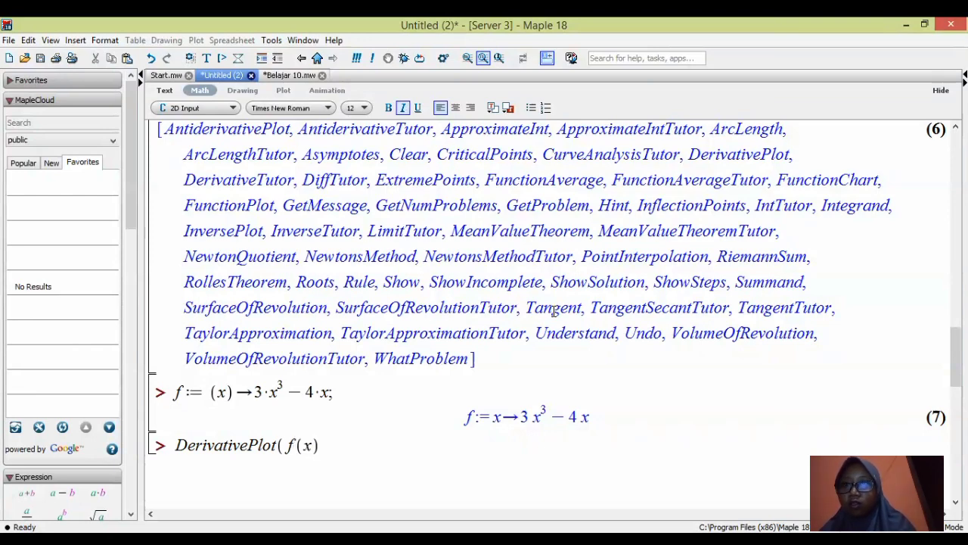
type(",")
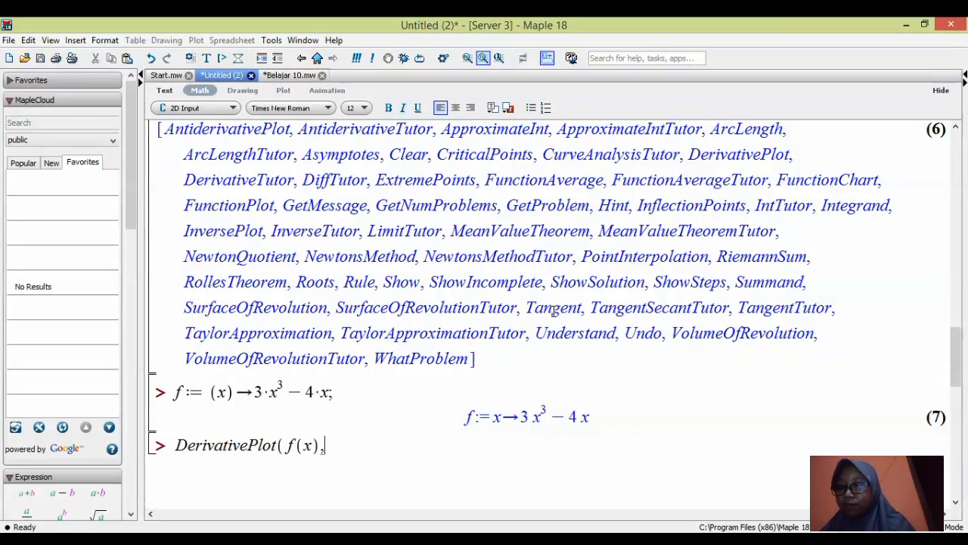
type("x=")
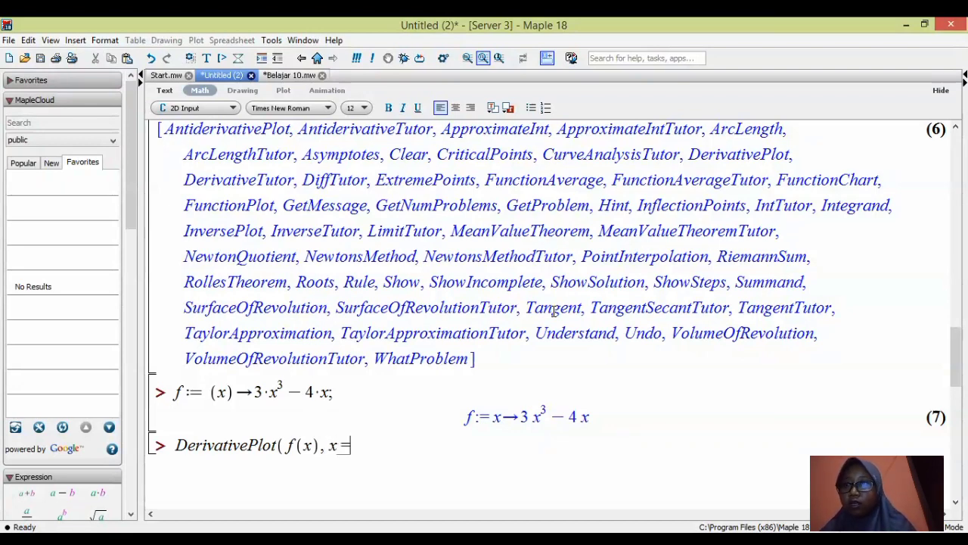
type("-")
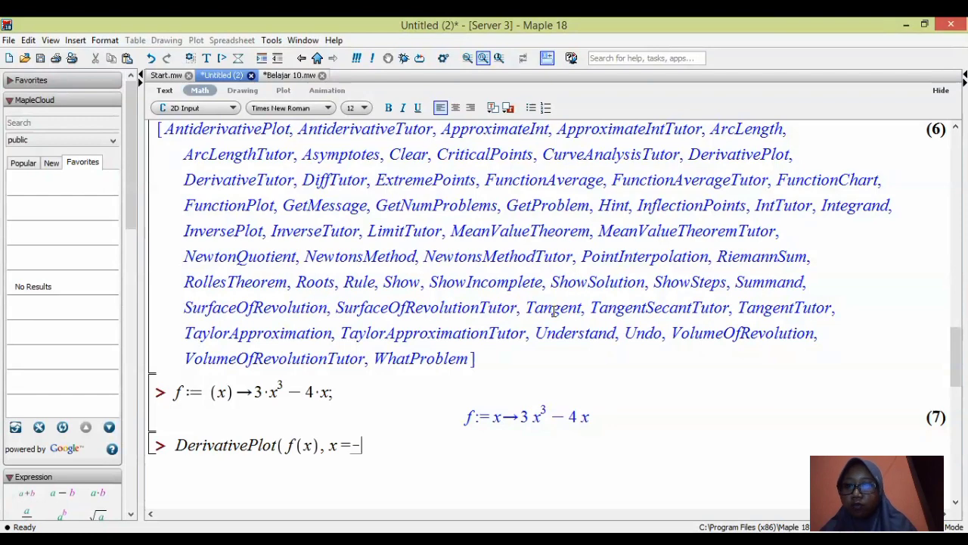
type("2")
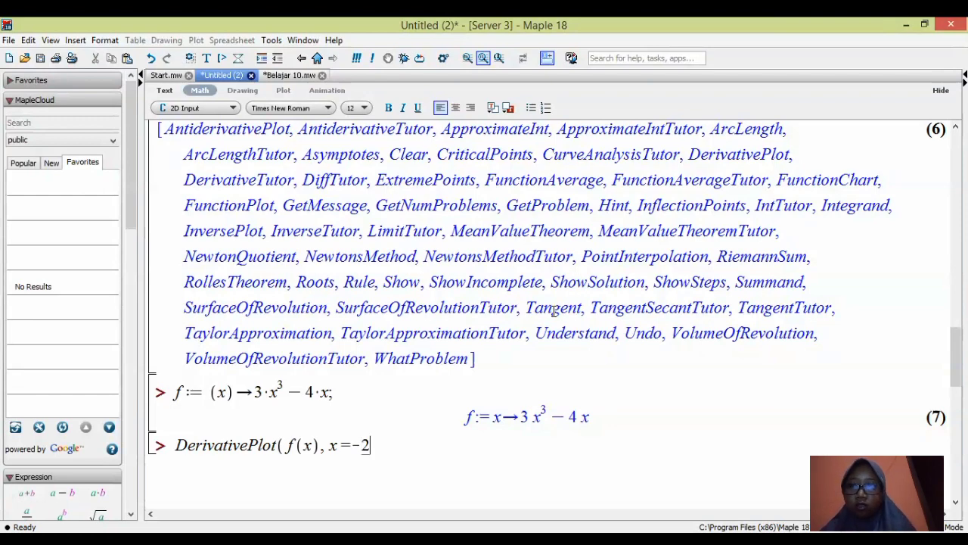
type("..")
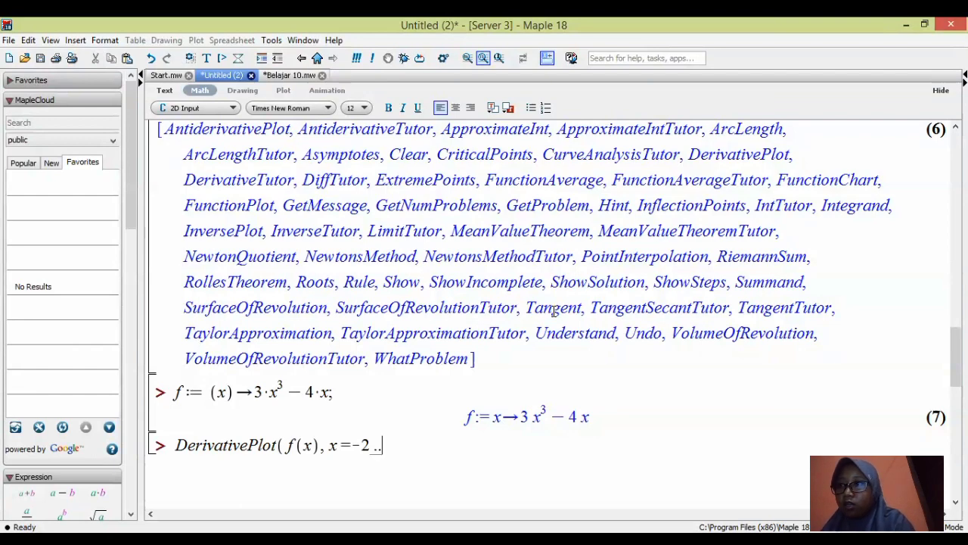
type("3")
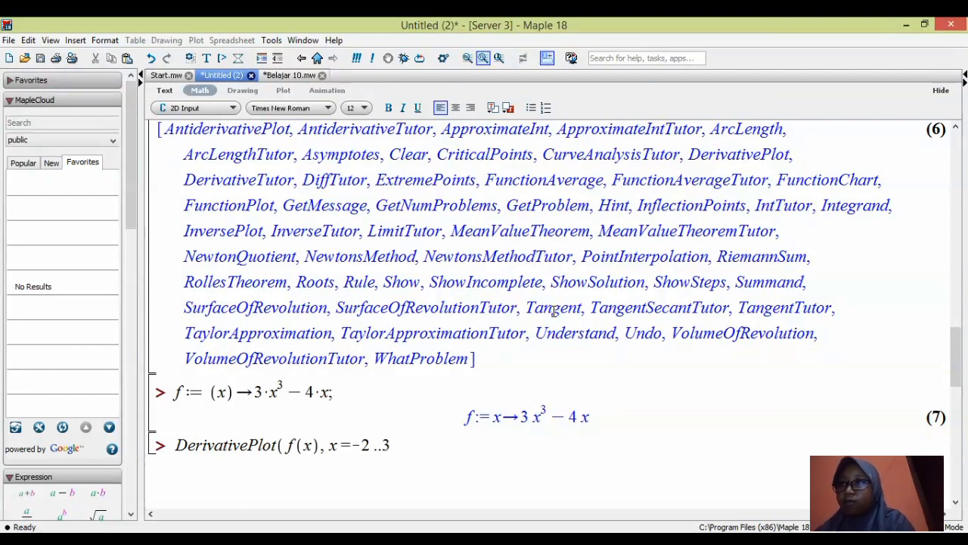
type(")")
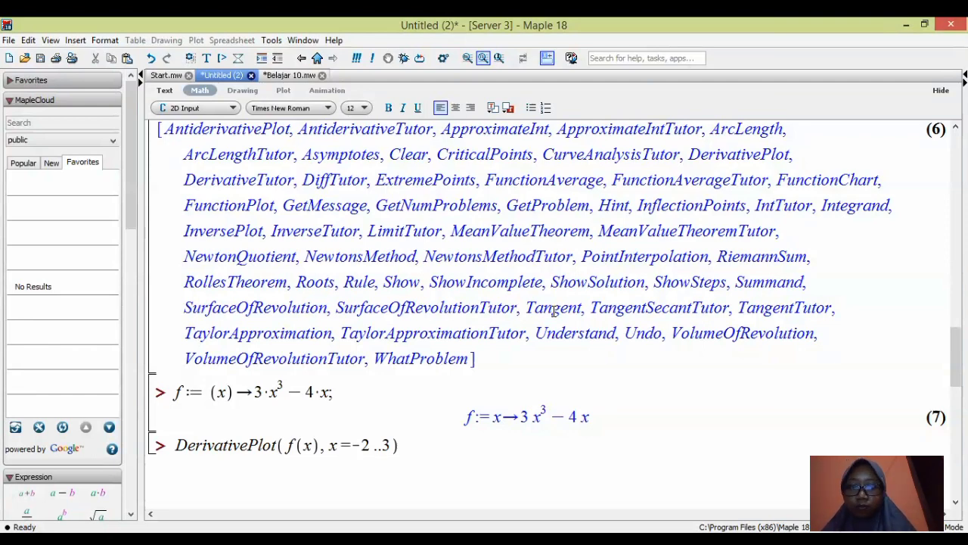
type(";")
key("Return")
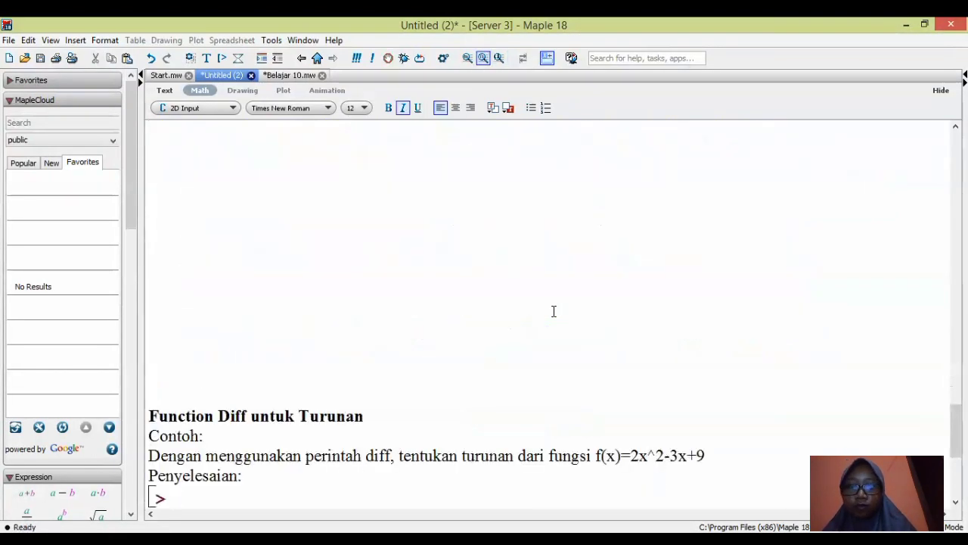
scroll(547, 303, "up", 10)
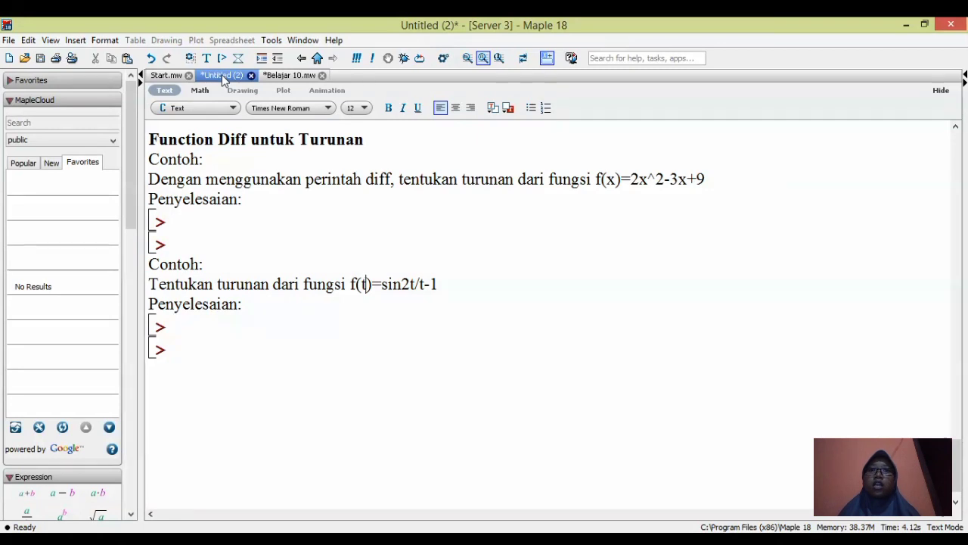
Define f := (x) -> 2*x^2 - 3*x + 9 on the first input line under Function Diff untuk Turunan and execute it
left_click(203, 211)
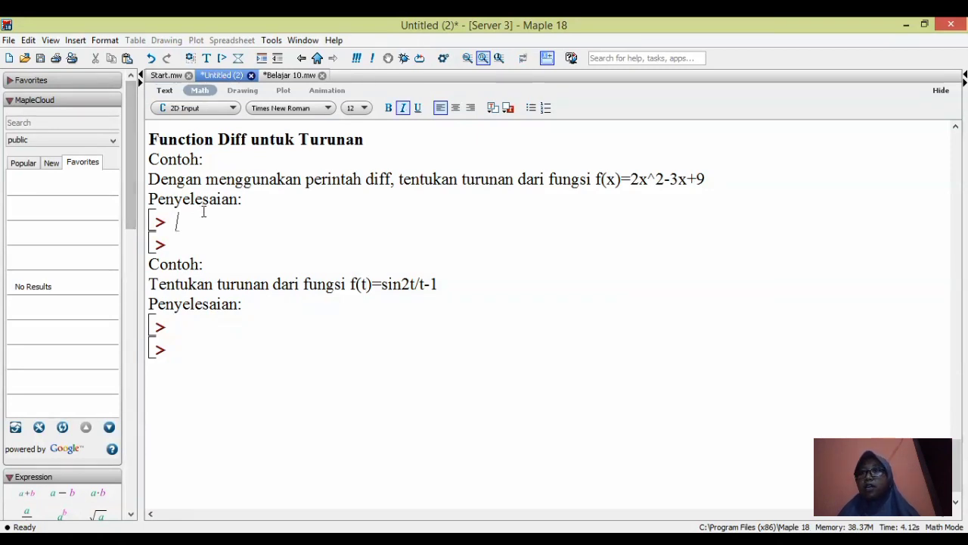
type("f")
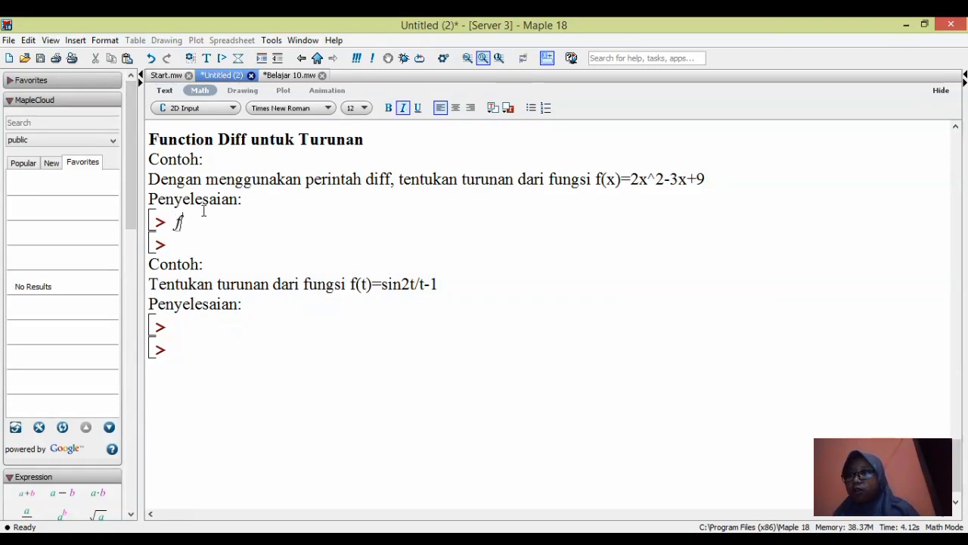
type(":=")
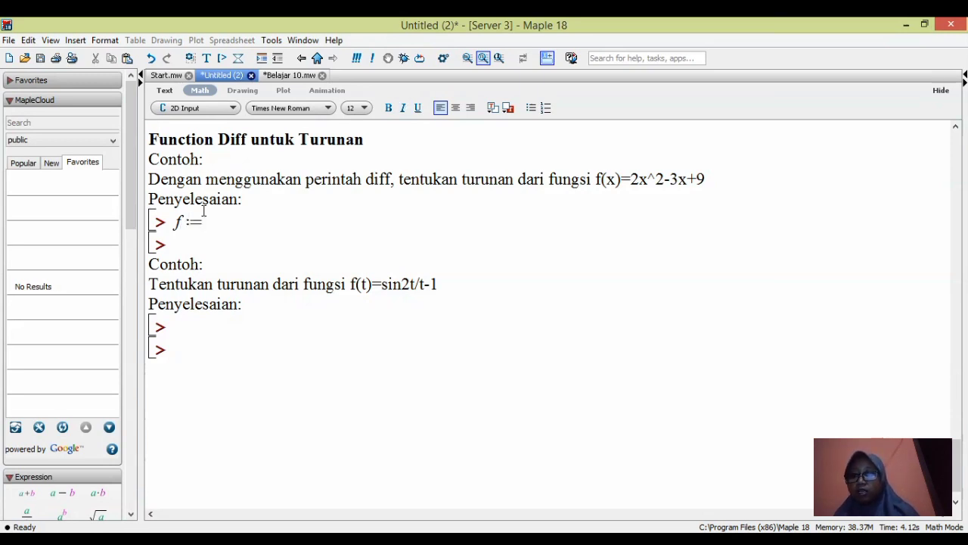
type("(x")
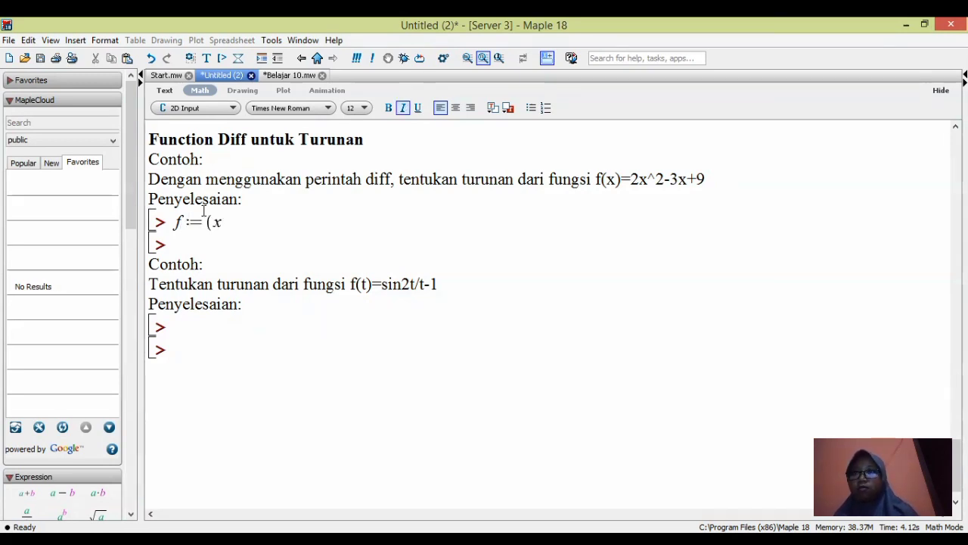
type(")")
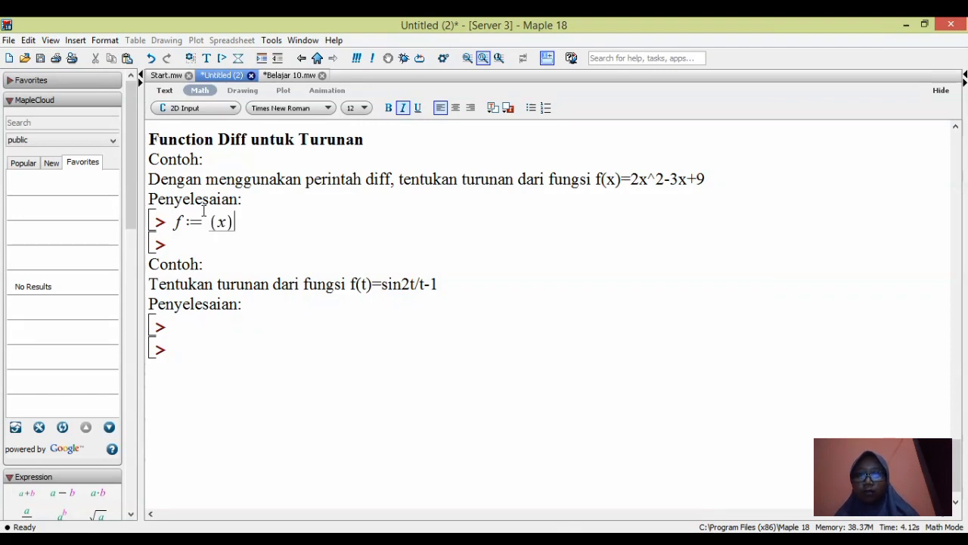
type("->")
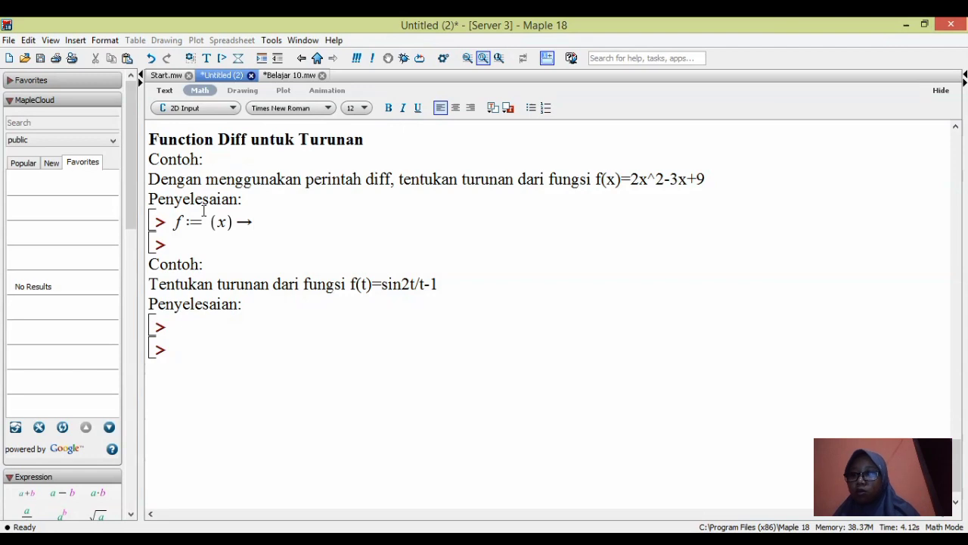
type("2")
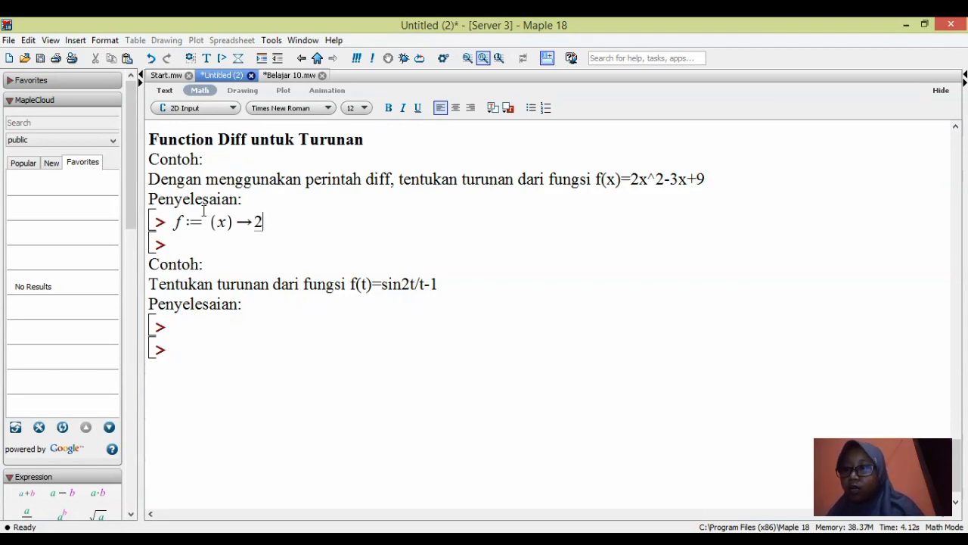
type("*x")
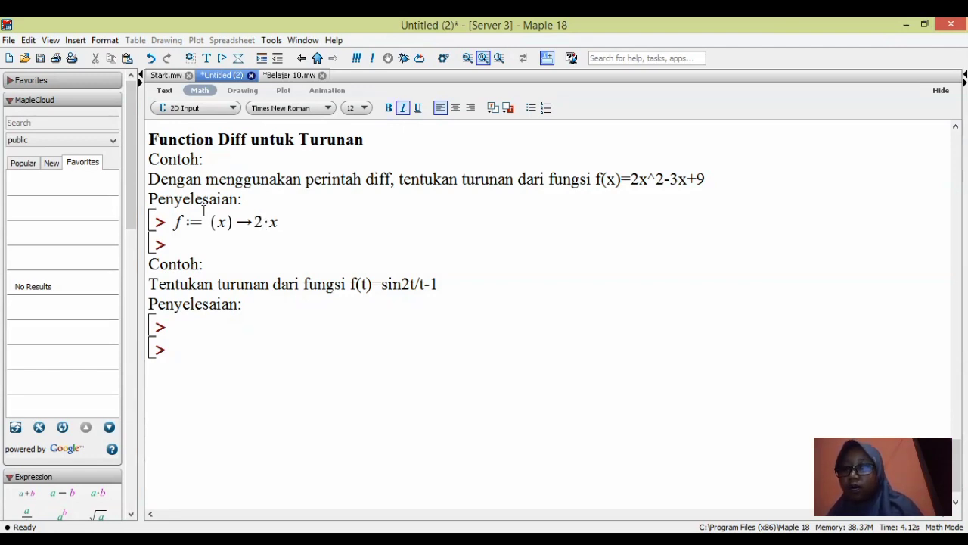
type("^2")
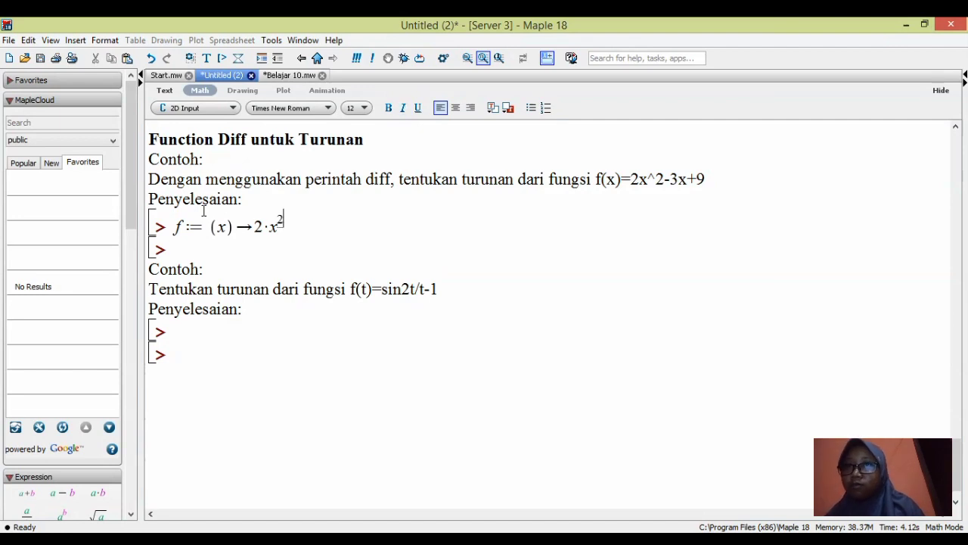
key("Right")
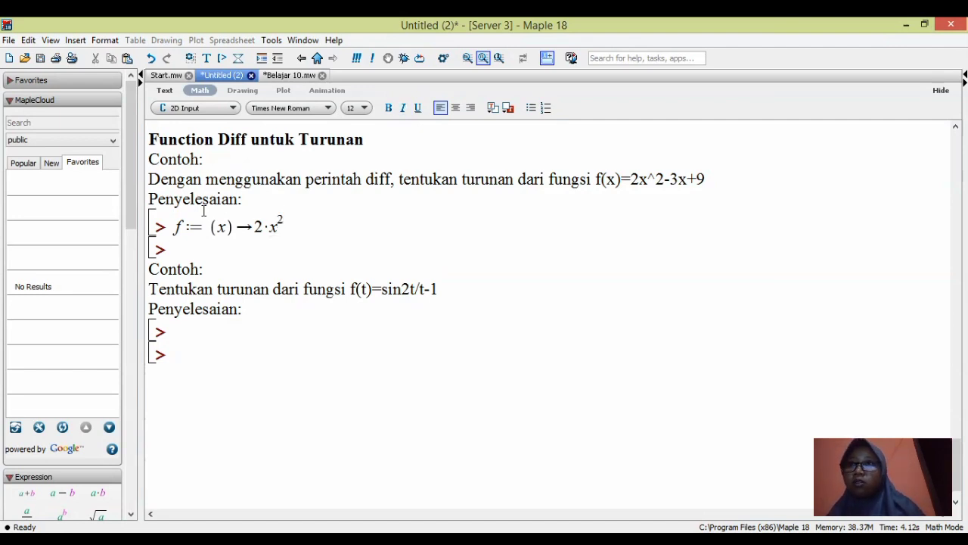
type("-")
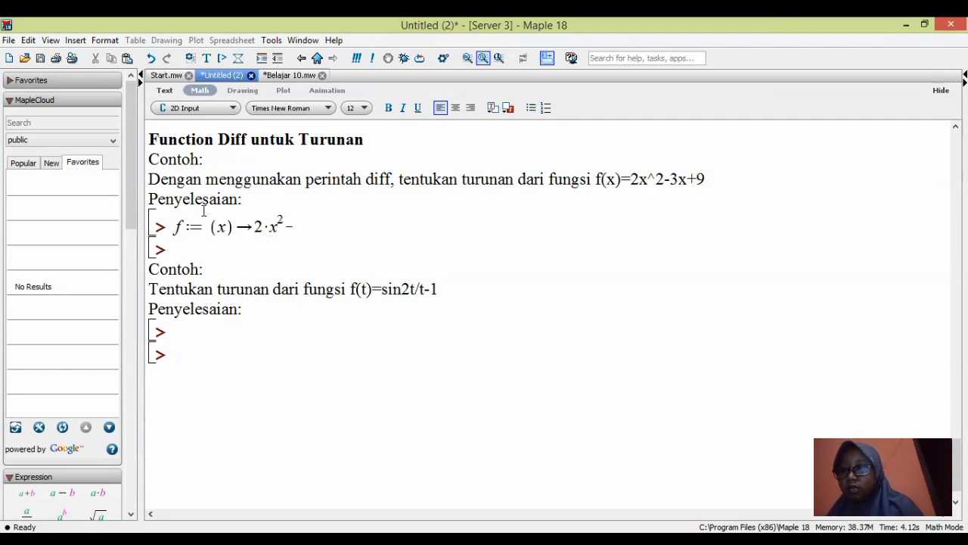
type("3*")
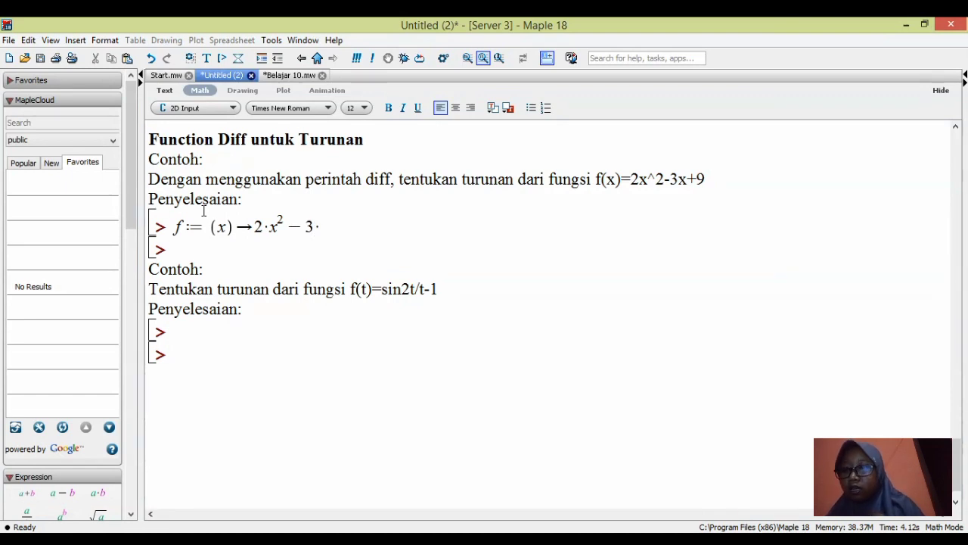
type("x")
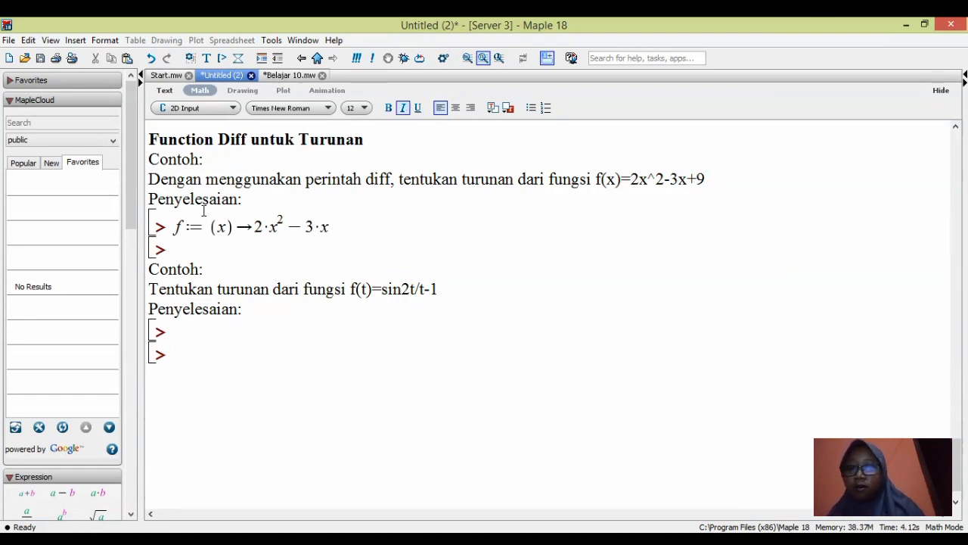
type("+")
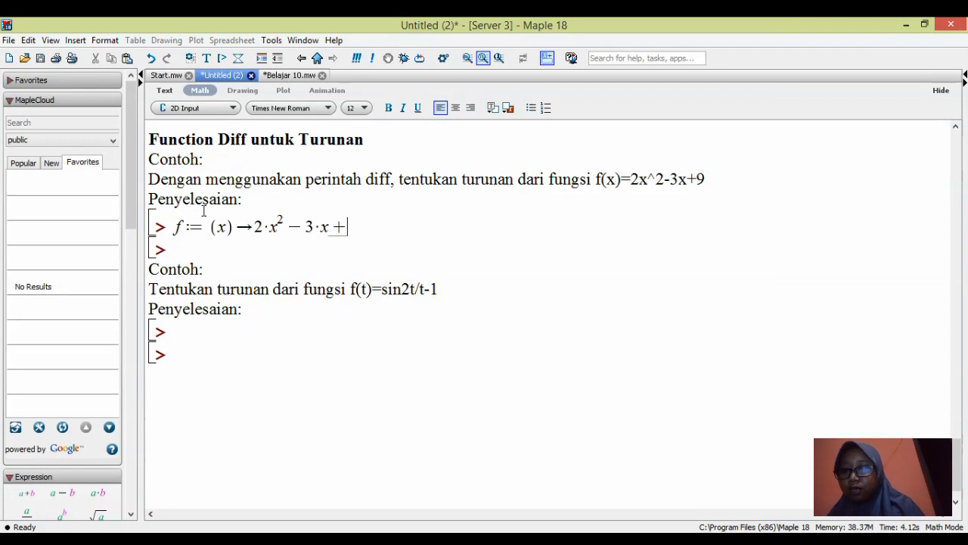
type("9")
key("Return")
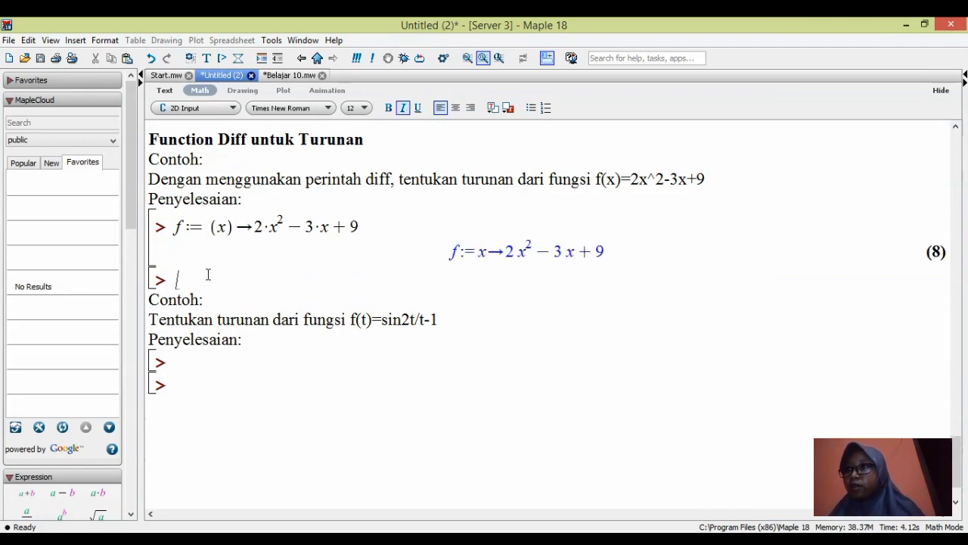
Enter and execute diff(f(x), x); on the input line below the definition of f to differentiate the quadratic function
type("diff")
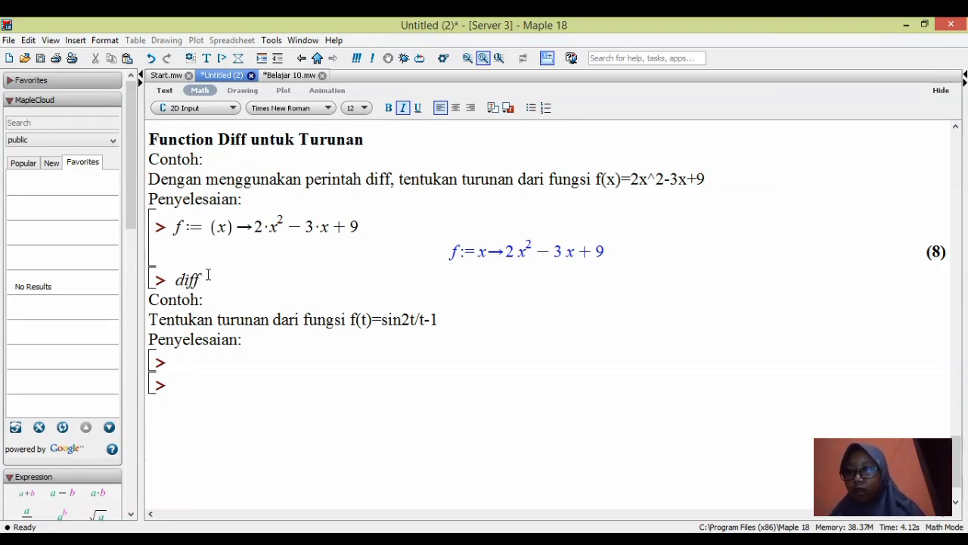
type("(f")
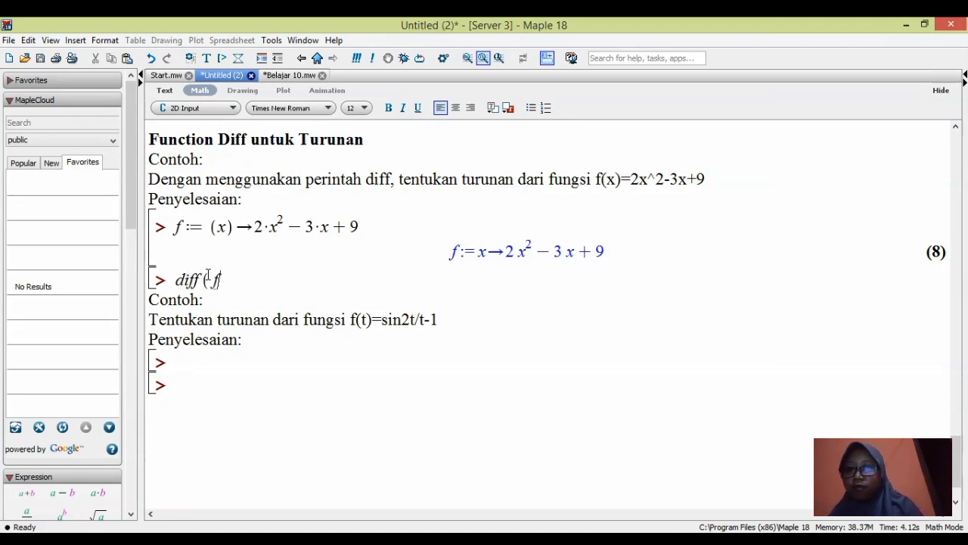
type("(x")
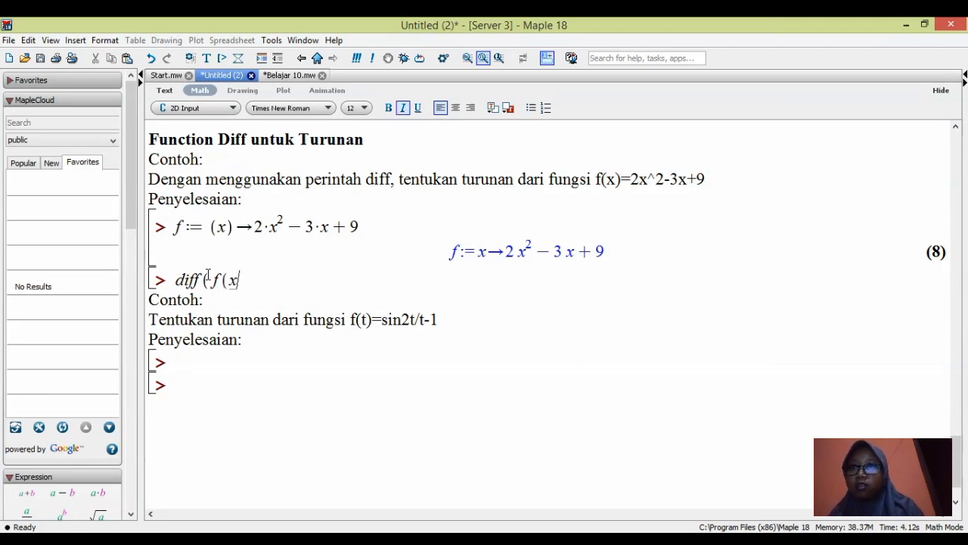
type("), ")
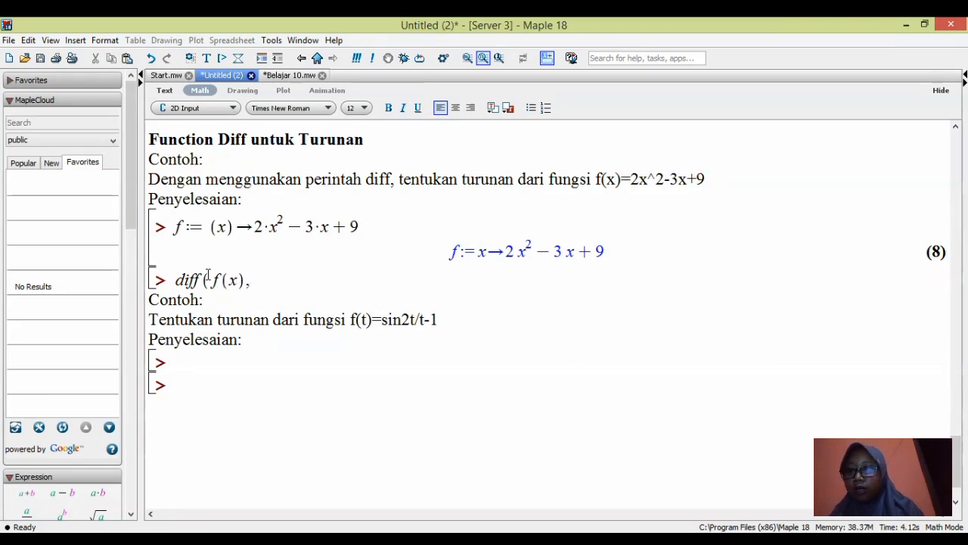
type("x)")
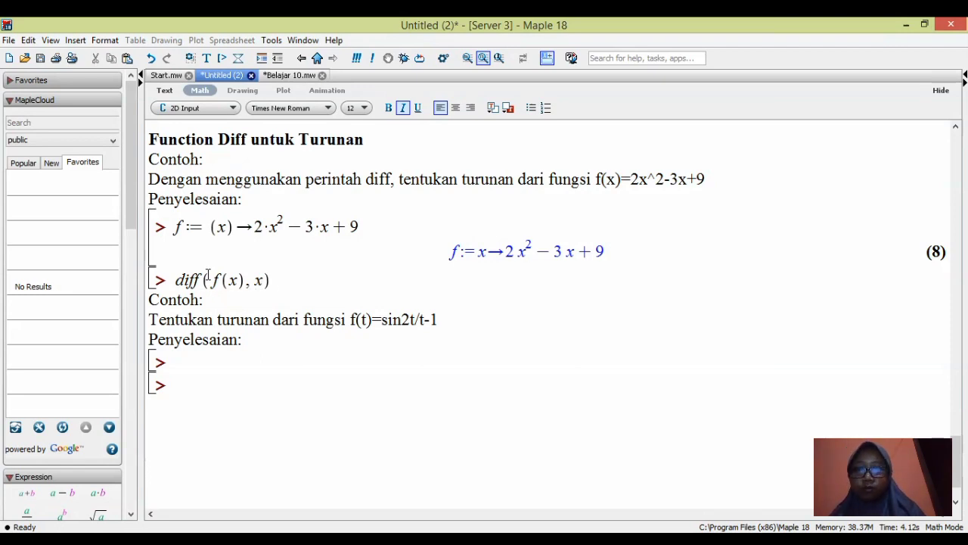
type(";")
key("Return")
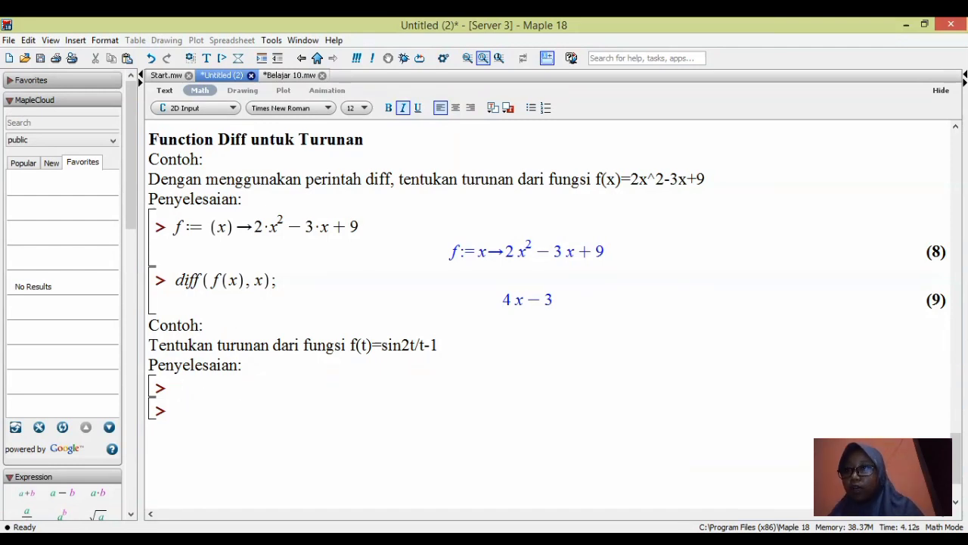
Define f := (t) -> sin(2*t)/(t-1); with t-1 as the whole denominator, on the first input line under the last Penyelesaian, and execute it
type("f")
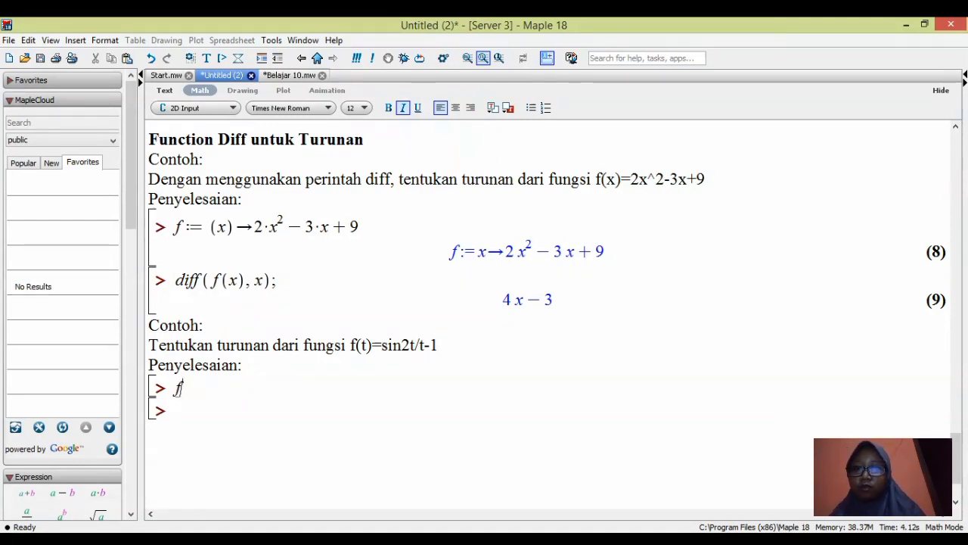
type(":")
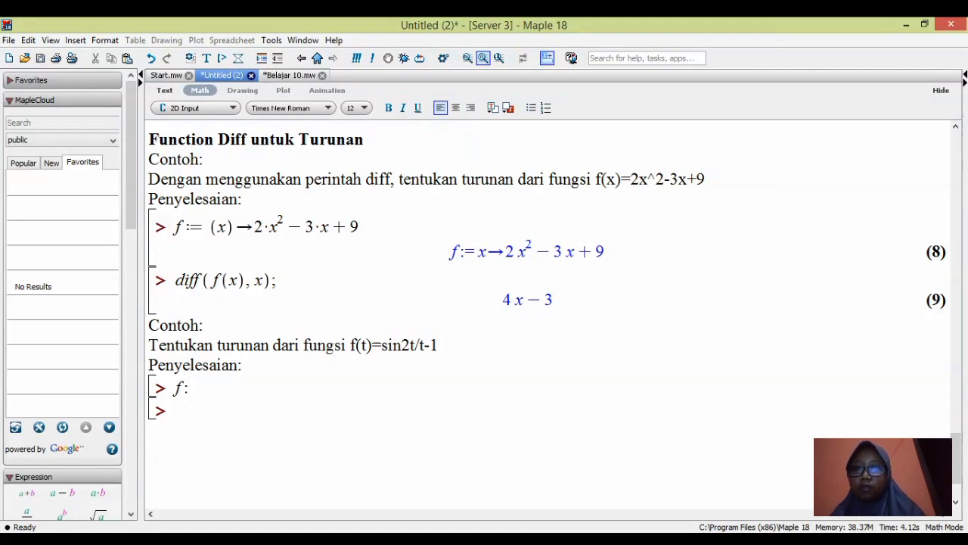
type("=")
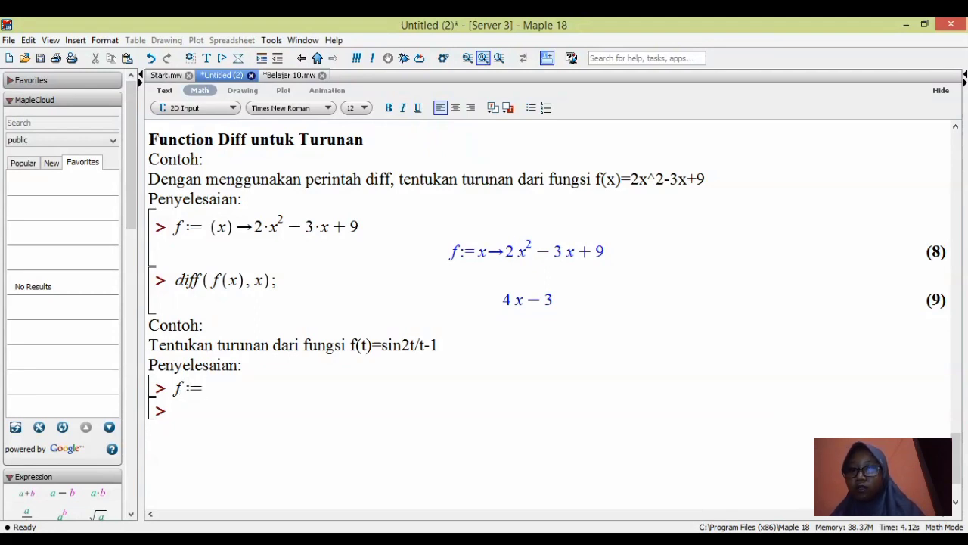
type("(t")
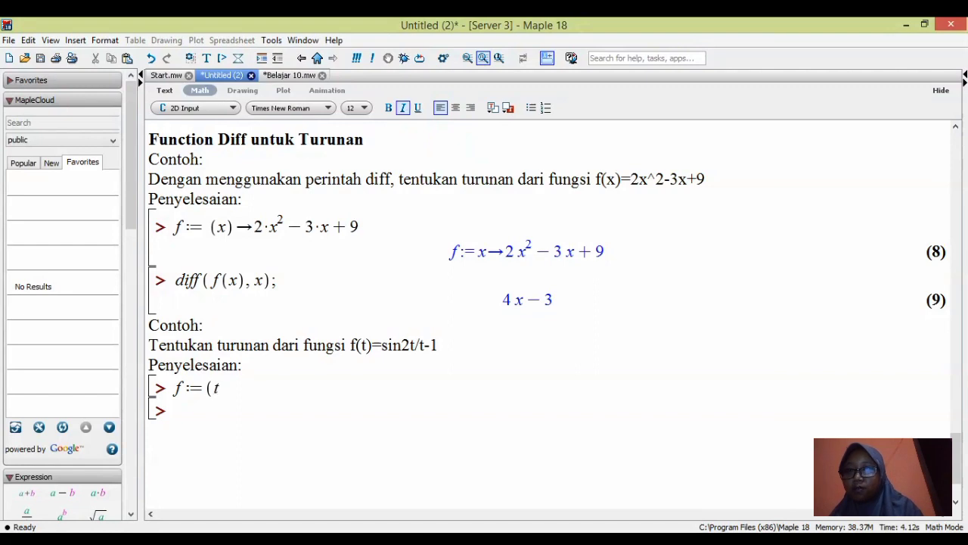
type(")")
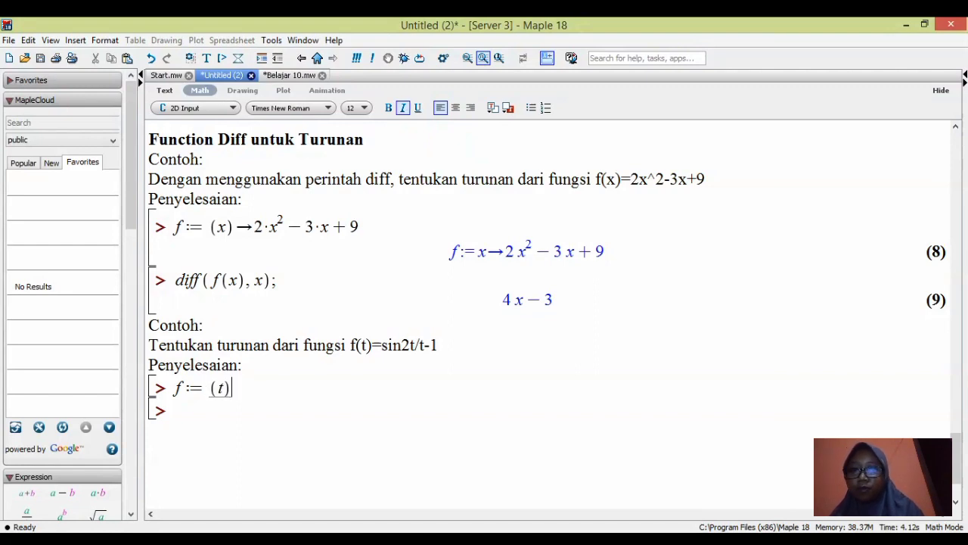
type("->")
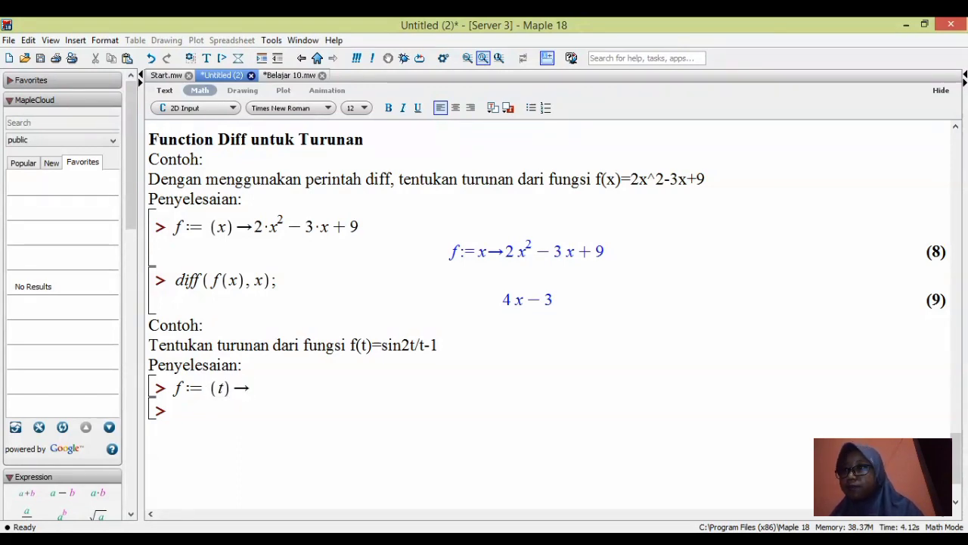
type("sin")
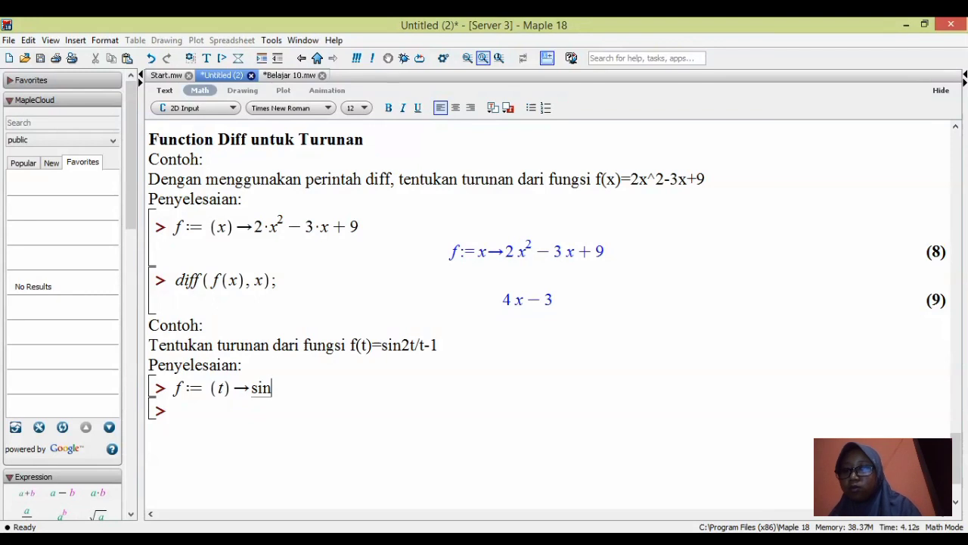
type("(2")
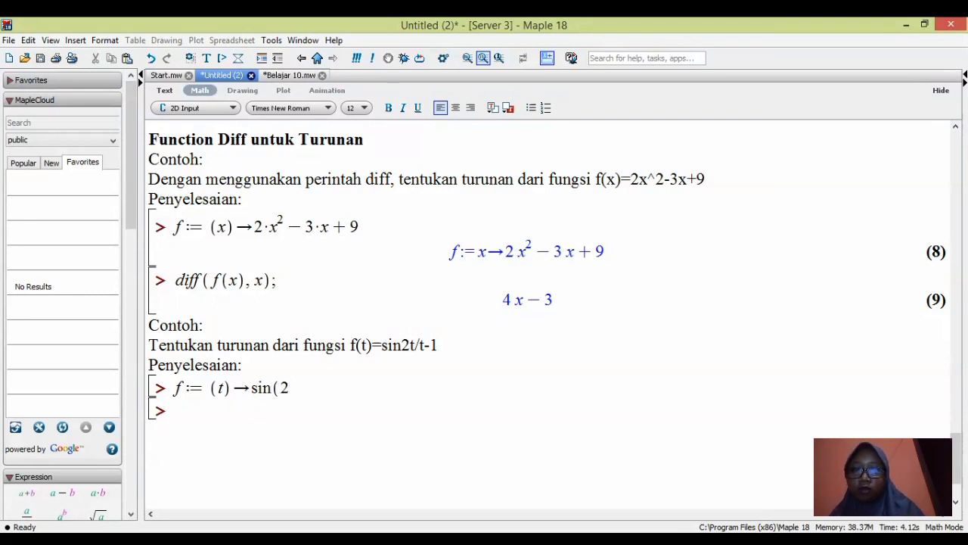
type("*")
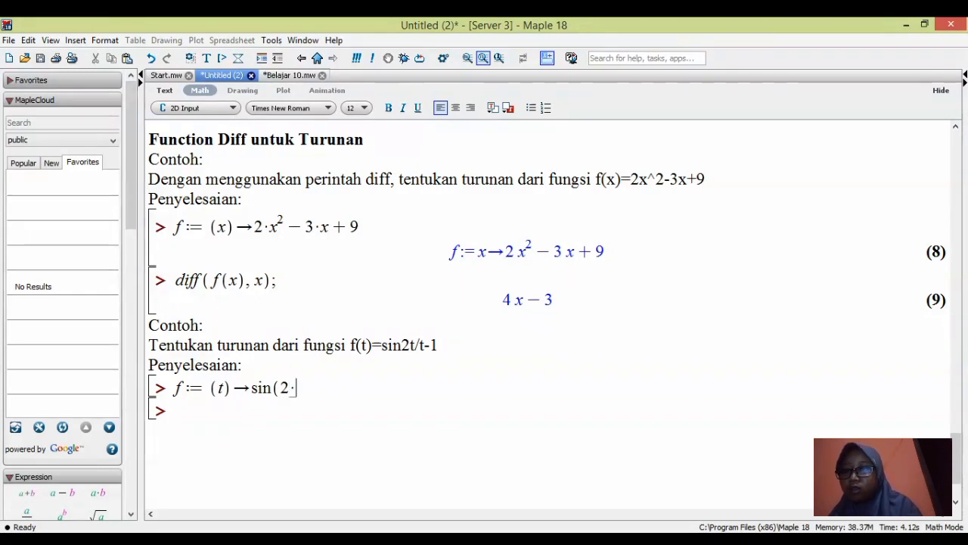
type("t)")
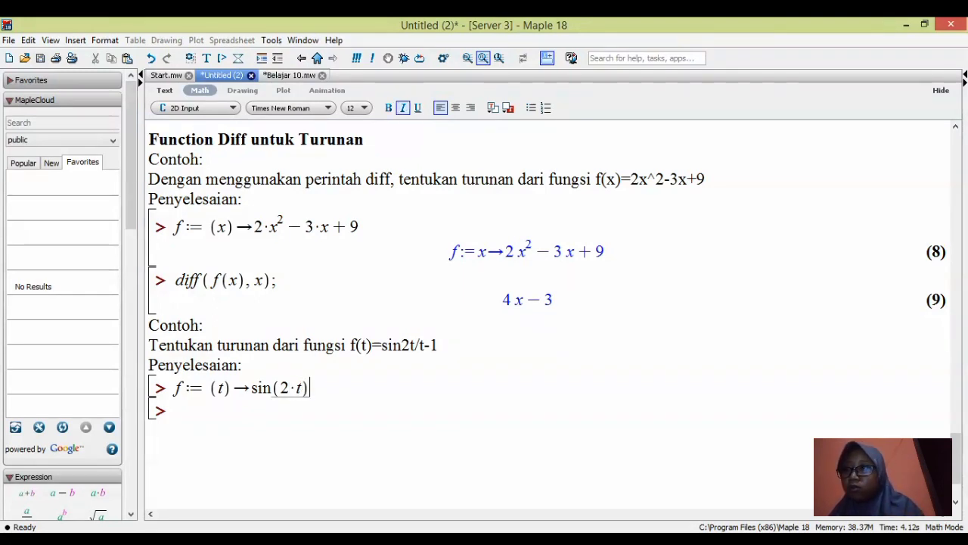
type("/")
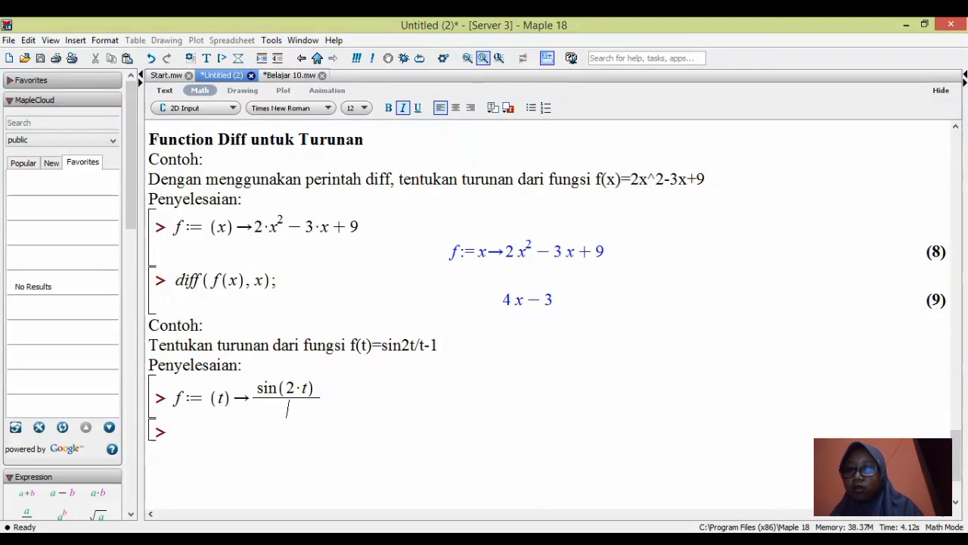
type("t")
type("-")
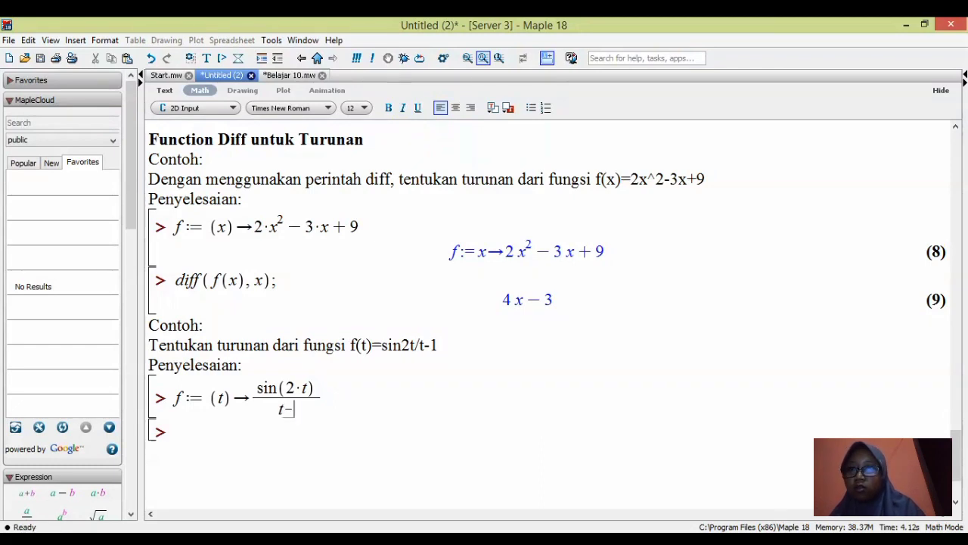
type("1")
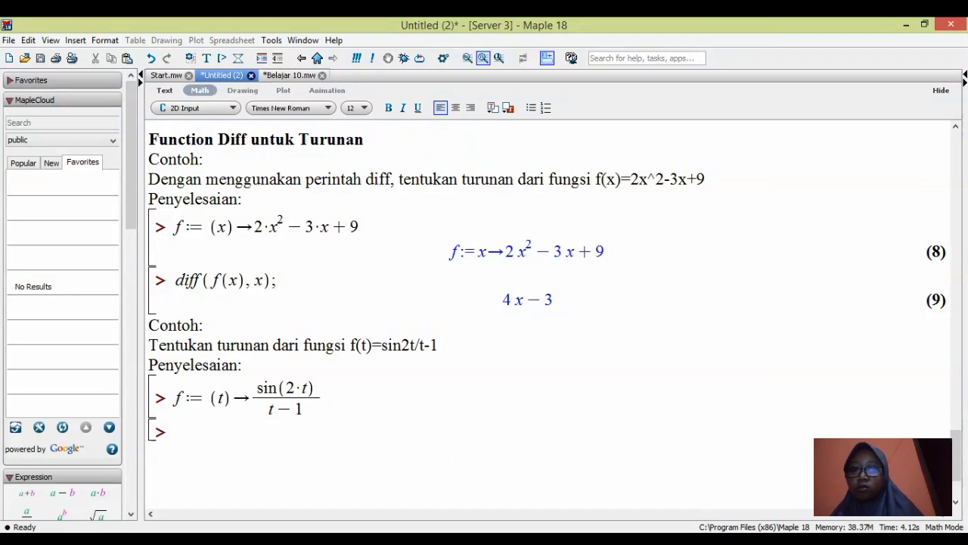
key("Right")
type(";")
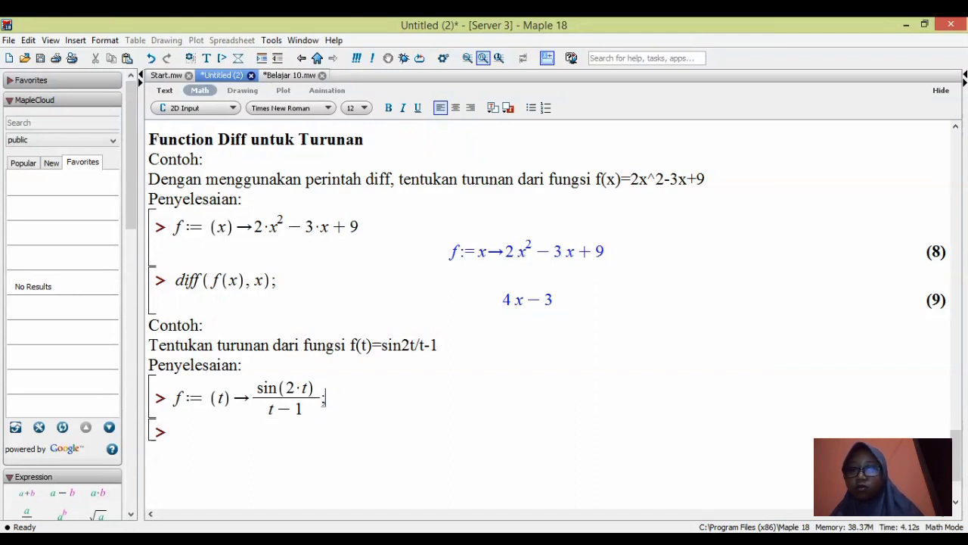
key("Return")
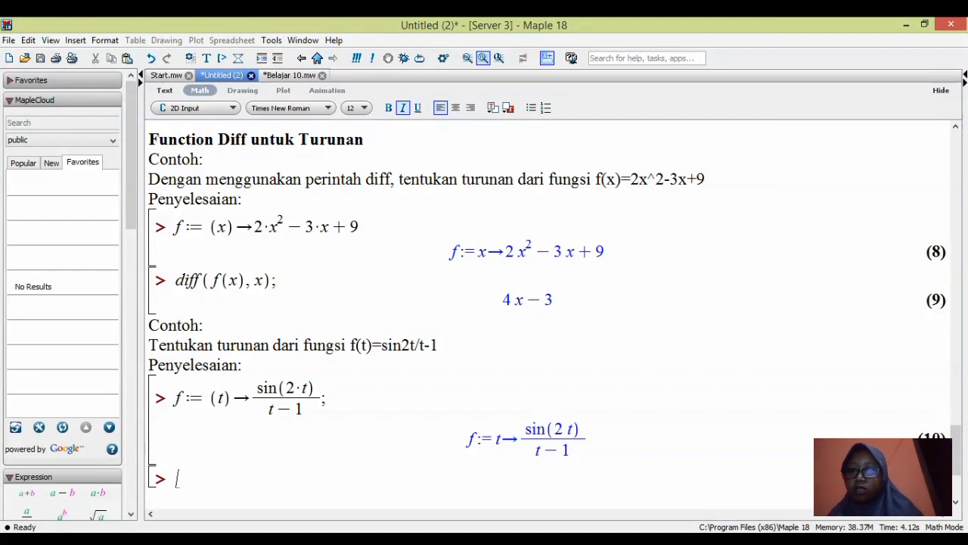
Enter and execute diff(f(t), t); on the input line below the sine function's definition to compute its derivative
type("diff")
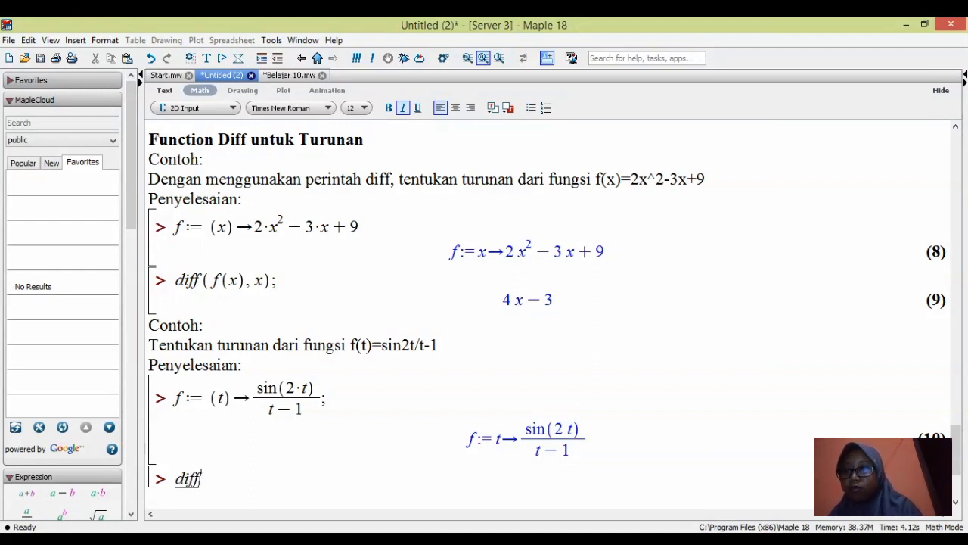
type("(f")
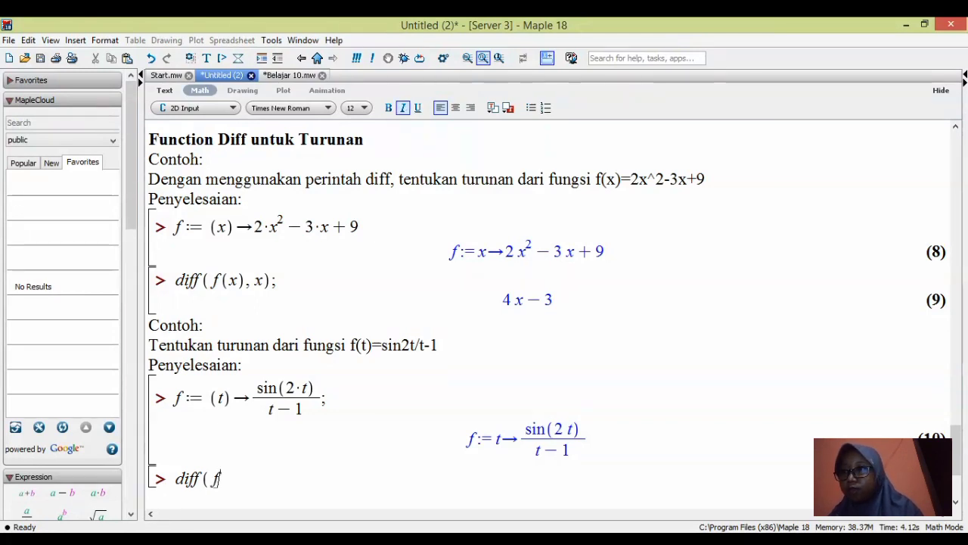
type("(")
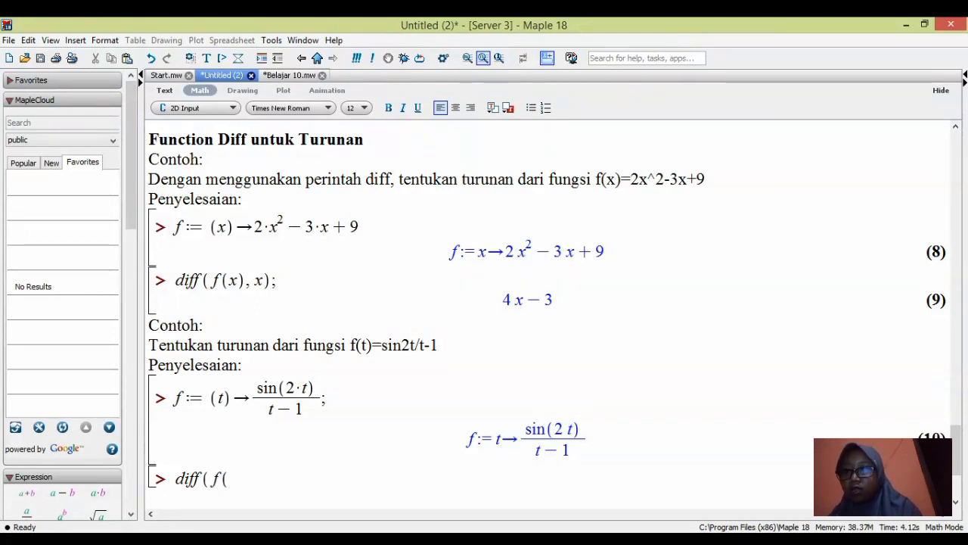
type("t), ")
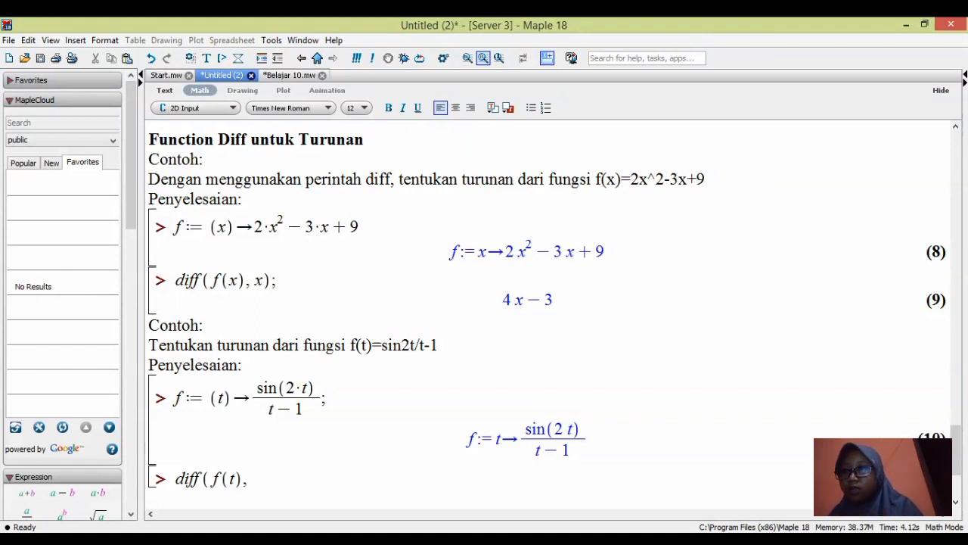
type("t)")
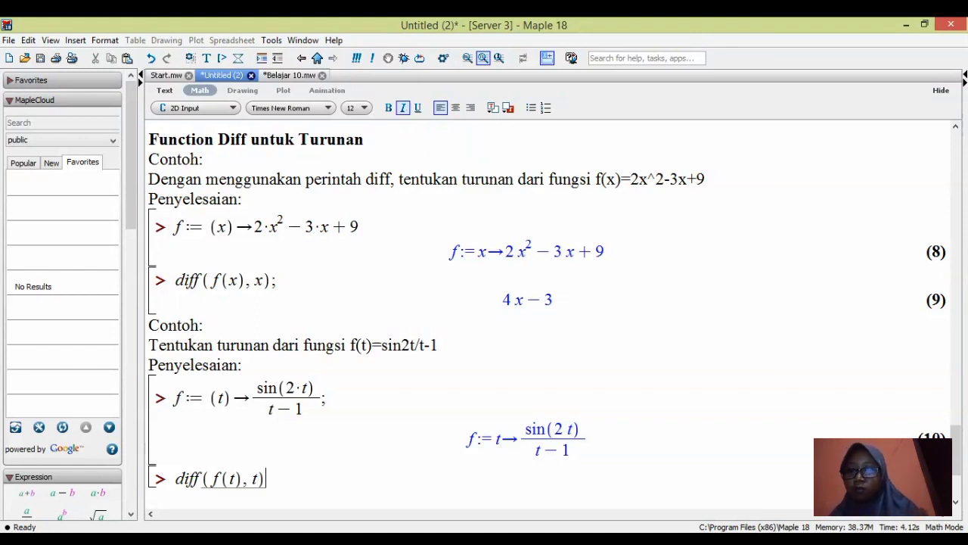
type(";")
key("Return")
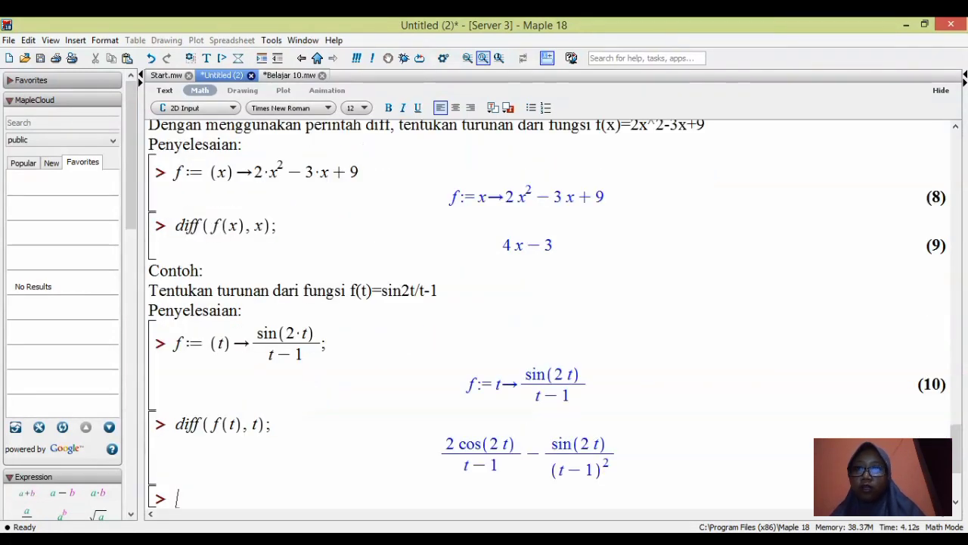